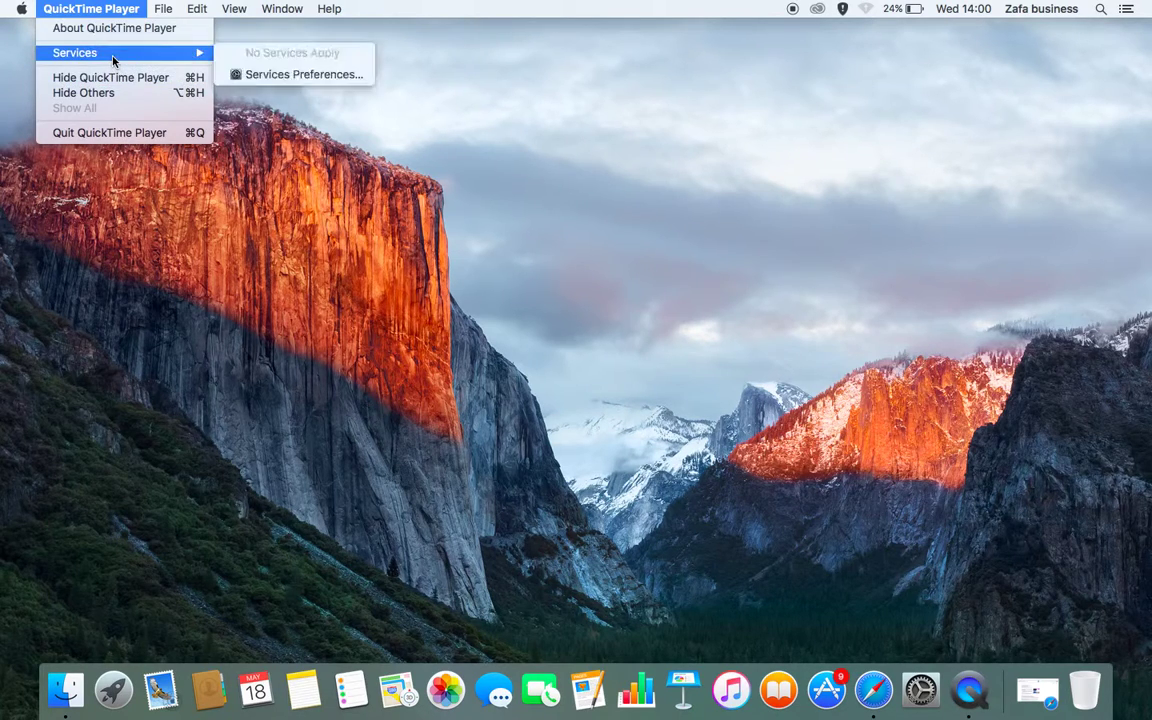
Dismiss QuickTime Player's open menu and its recording options list
{"action": "mouse_move", "coordinate": [163, 9]}
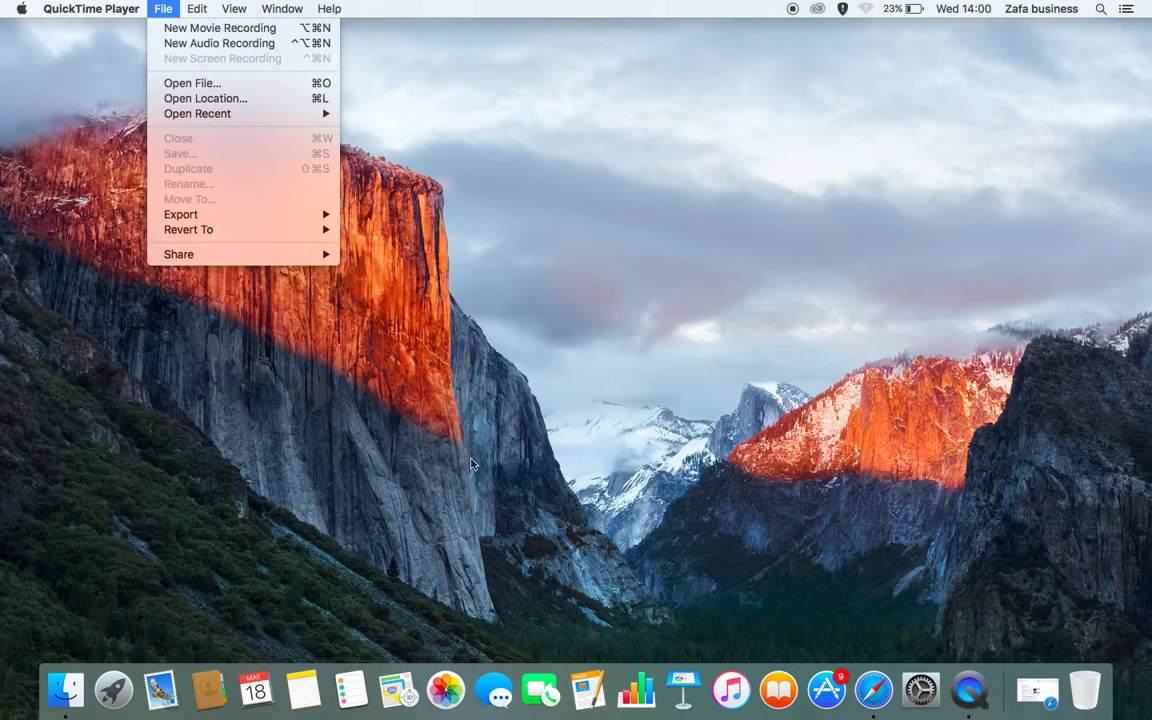
{"action": "left_click", "coordinate": [970, 712]}
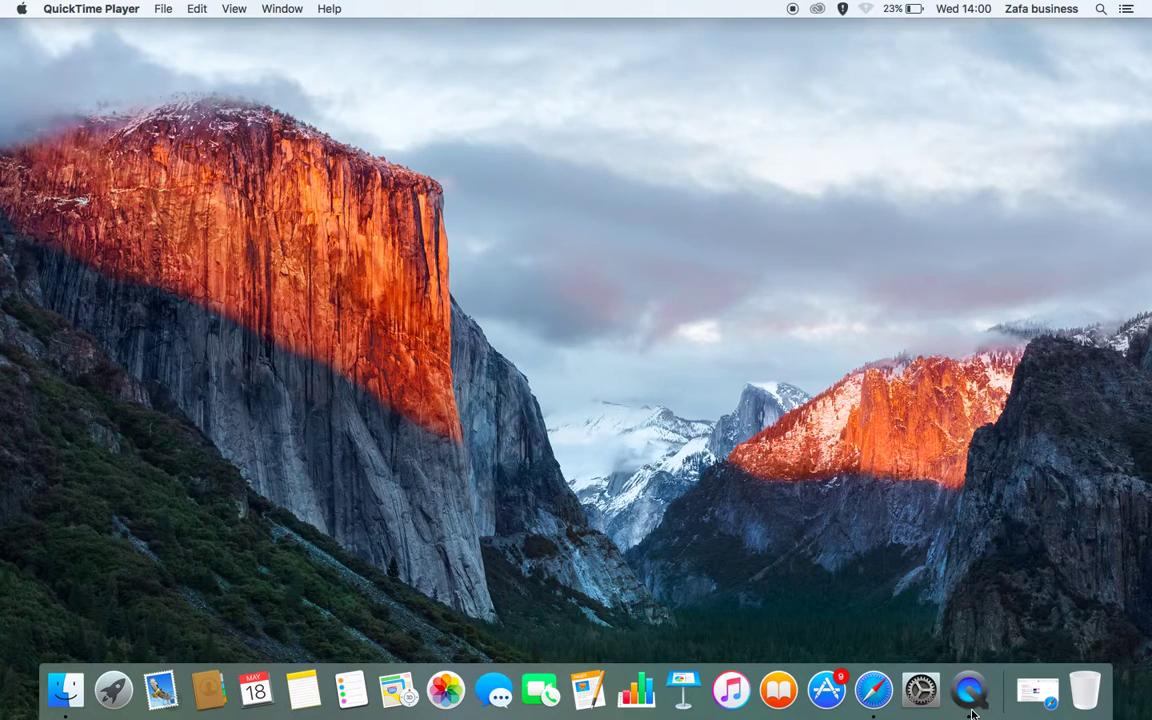
{"action": "right_click", "coordinate": [972, 713]}
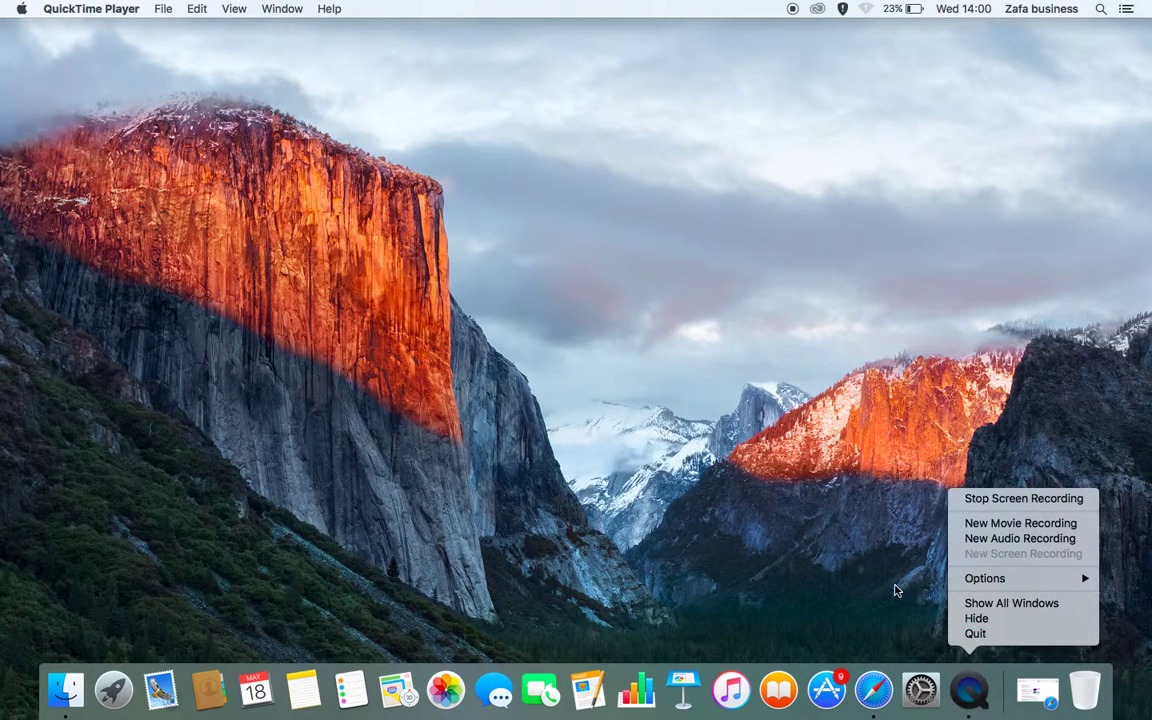
{"action": "left_click", "coordinate": [895, 590]}
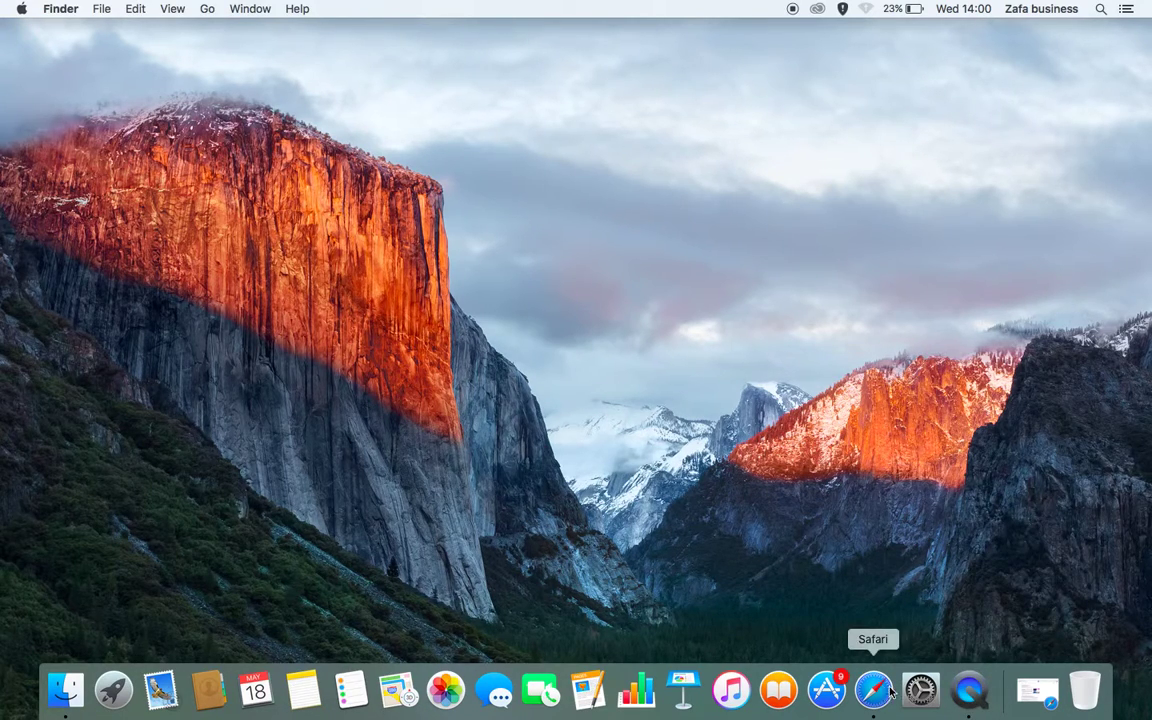
{"action": "left_click", "coordinate": [971, 702]}
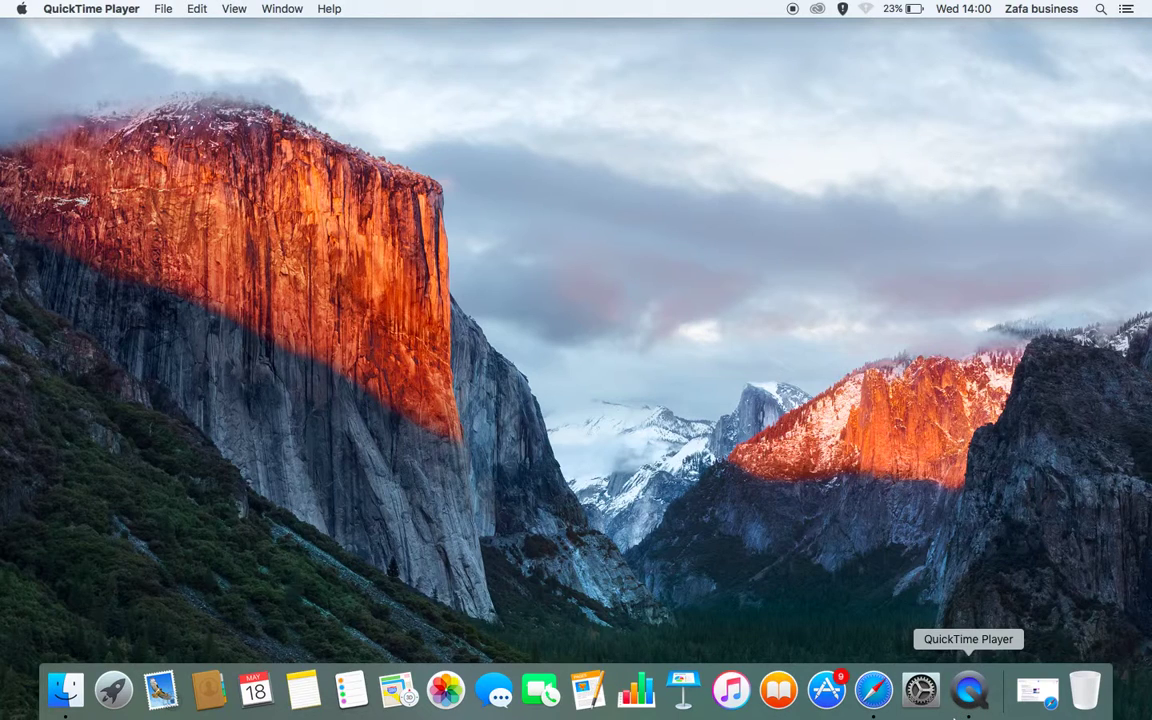
Bring Safari forward on the Estateware Diary day view for May 18, 2016
{"action": "left_click", "coordinate": [873, 690]}
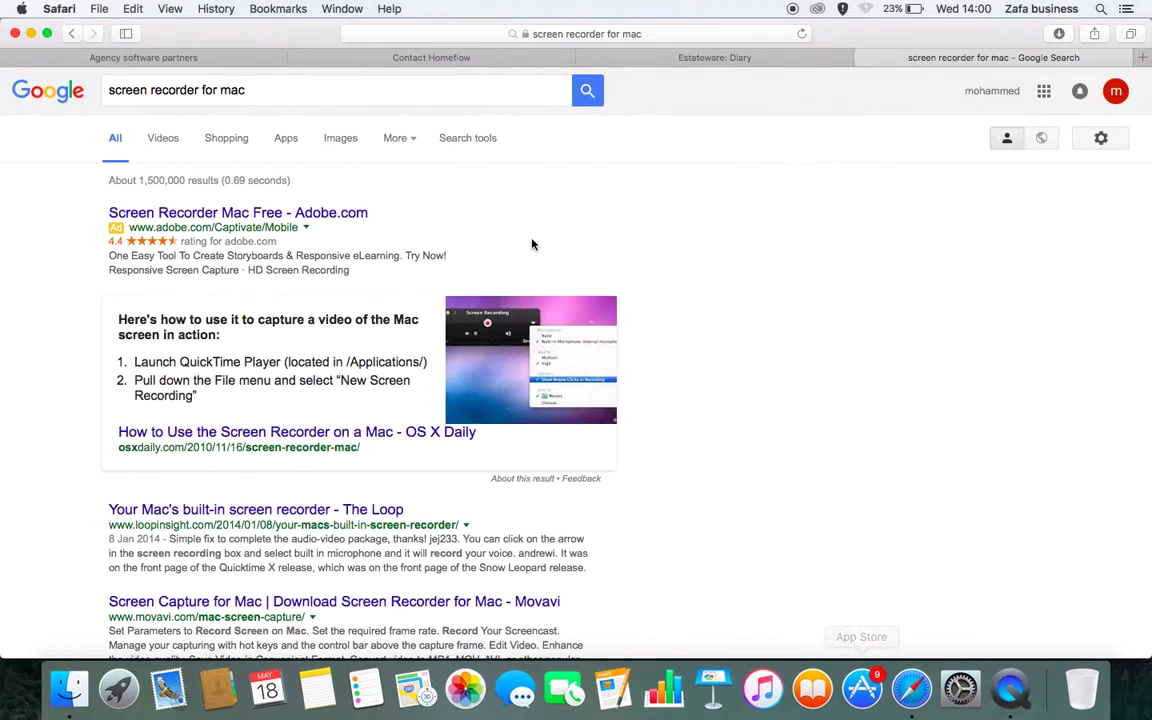
{"action": "left_click", "coordinate": [637, 62]}
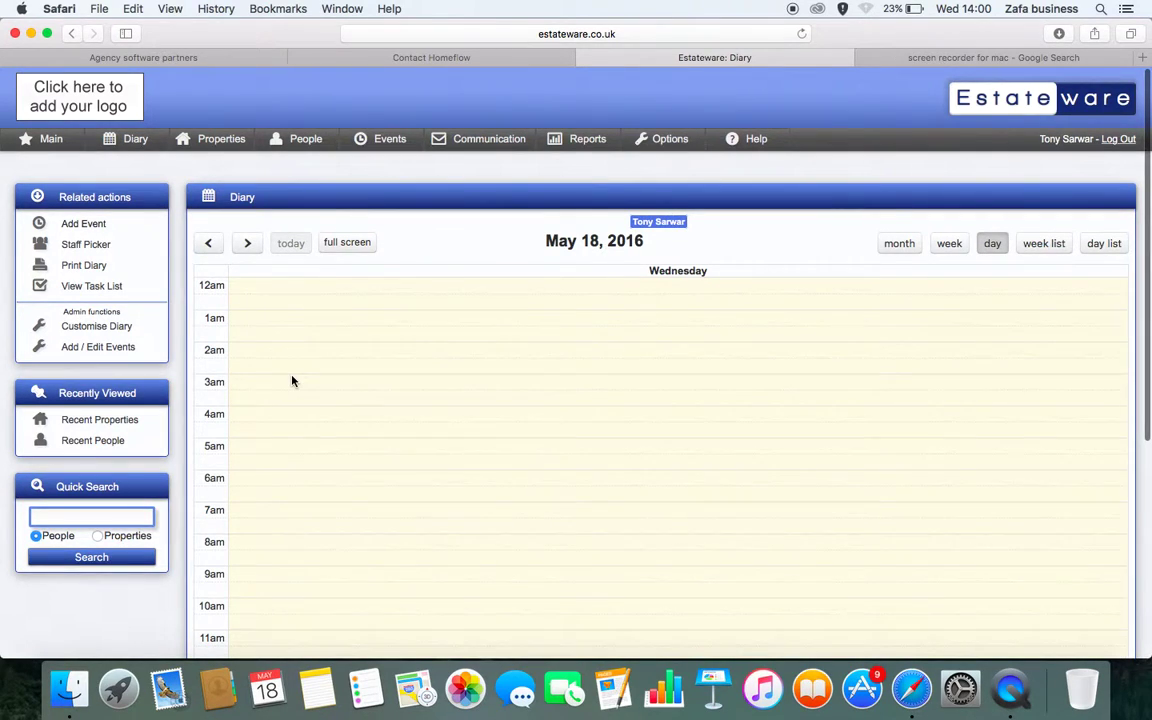
{"action": "scroll", "coordinate": [291, 381], "scroll_direction": "down", "scroll_amount": 3}
{"action": "left_click", "coordinate": [291, 452]}
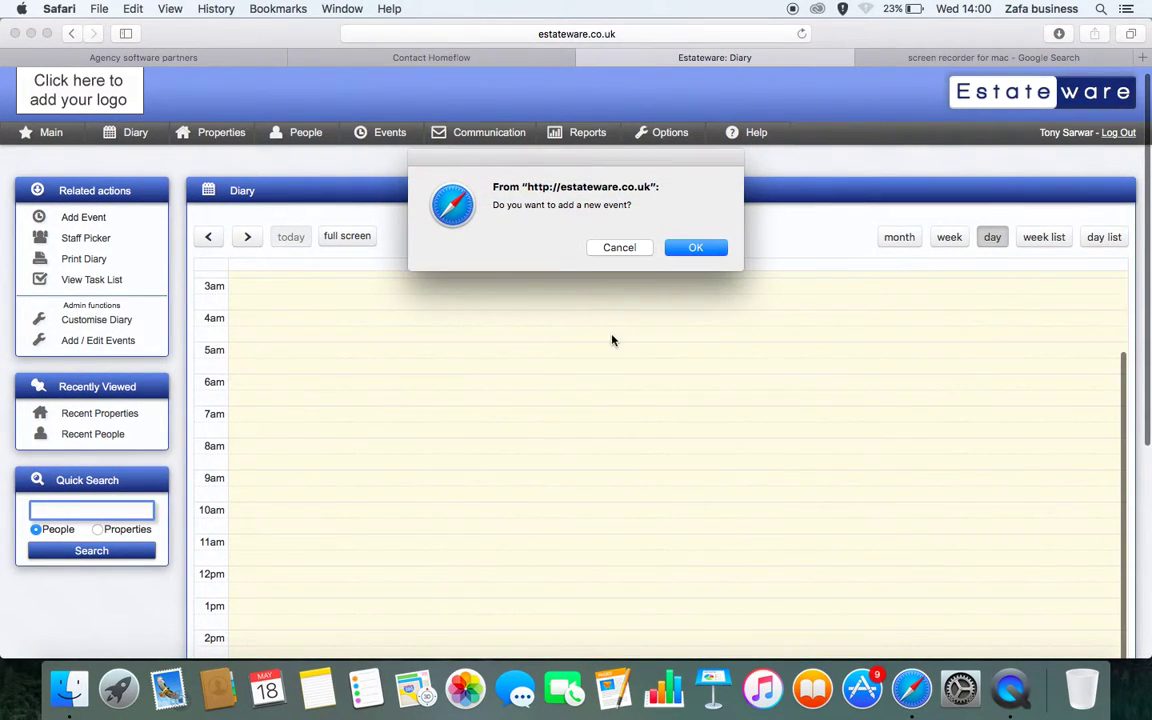
{"action": "left_click", "coordinate": [695, 249]}
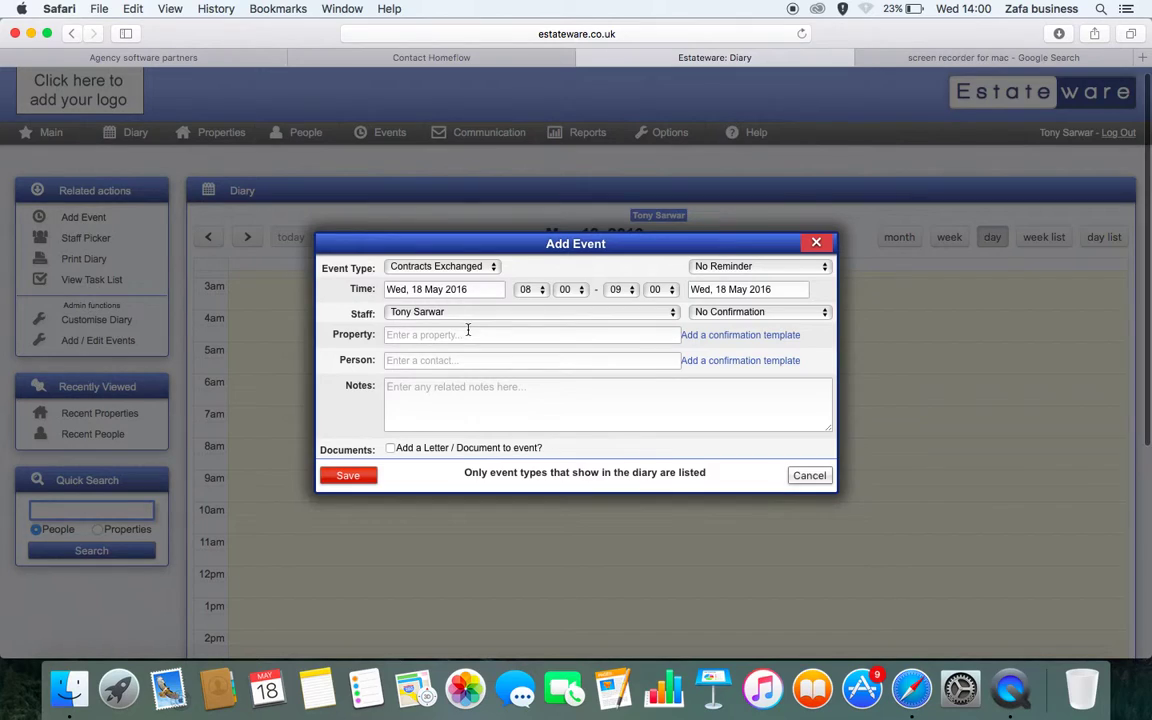
{"action": "left_click", "coordinate": [467, 330]}
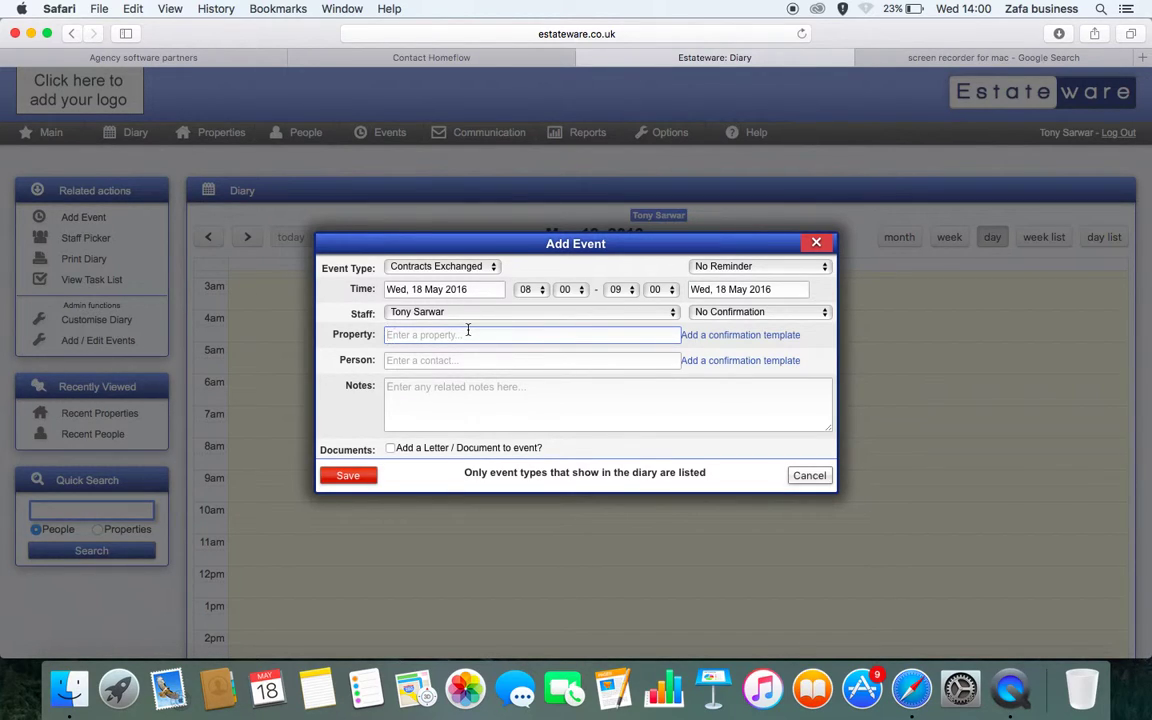
{"action": "left_click", "coordinate": [466, 357]}
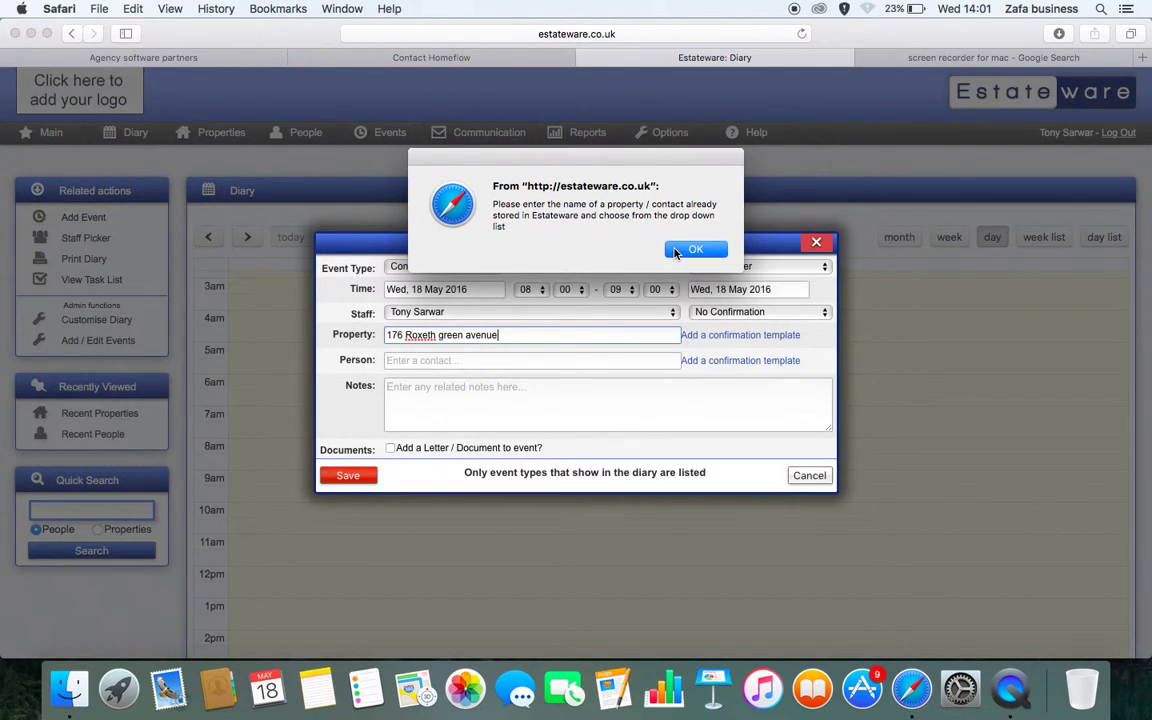
{"action": "left_click", "coordinate": [675, 250]}
{"action": "left_click", "coordinate": [453, 337]}
{"action": "left_click", "coordinate": [456, 316]}
{"action": "left_click", "coordinate": [445, 320]}
{"action": "left_click", "coordinate": [466, 270]}
{"action": "left_click", "coordinate": [477, 268]}
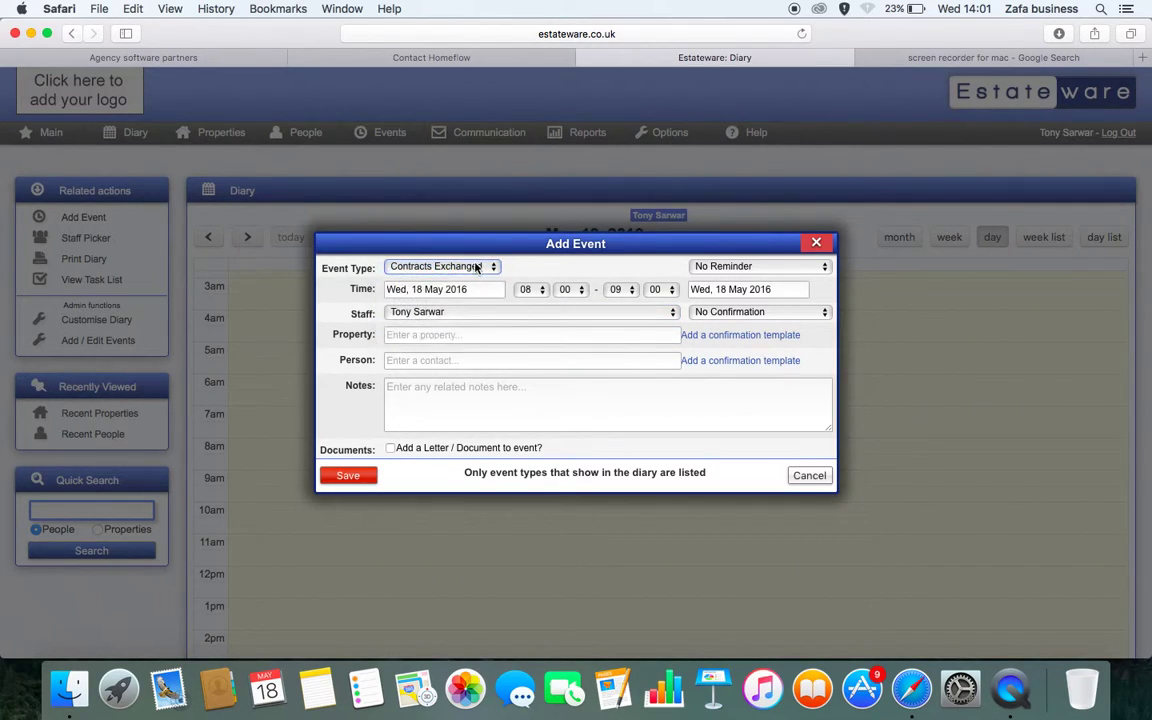
{"action": "left_click", "coordinate": [816, 242]}
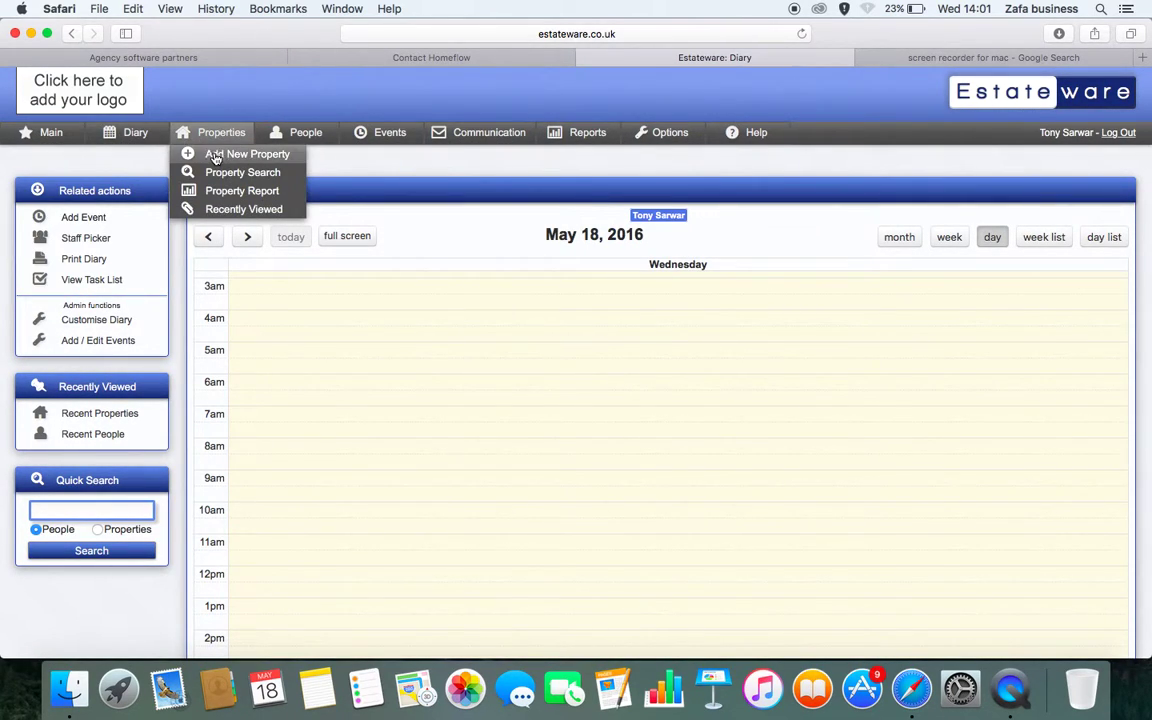
Start a new property with address line '214', country United Kingdom and town Harrow
{"action": "left_click", "coordinate": [214, 155]}
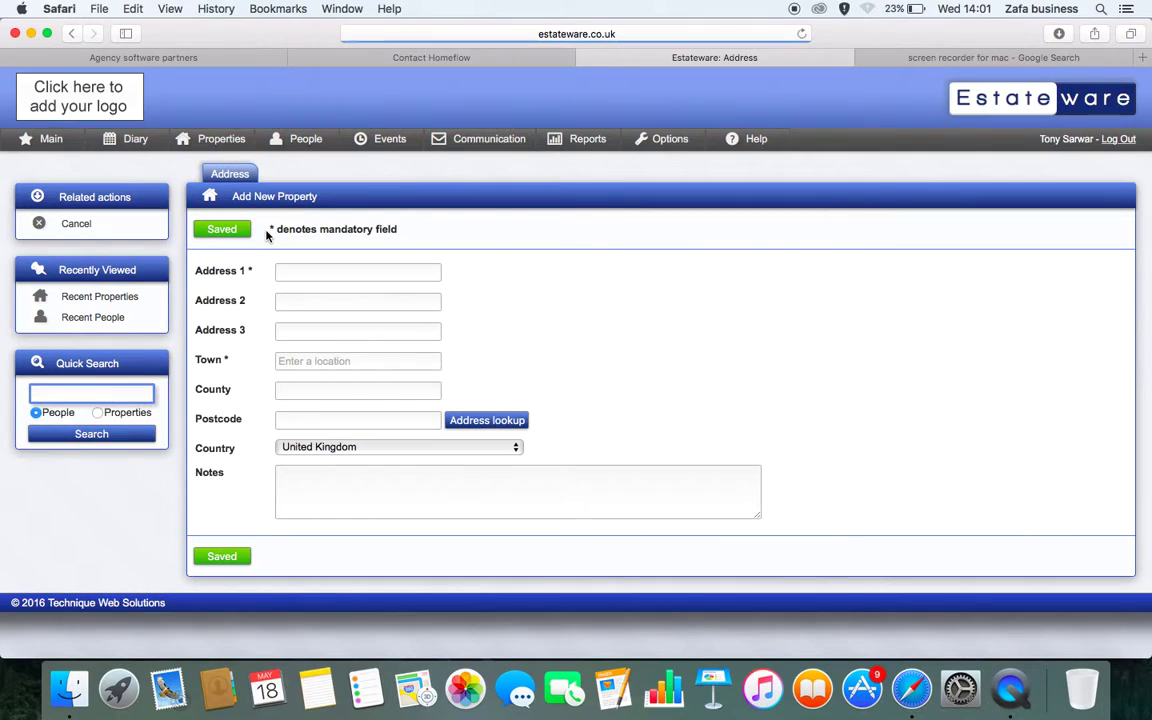
{"action": "left_click", "coordinate": [290, 272]}
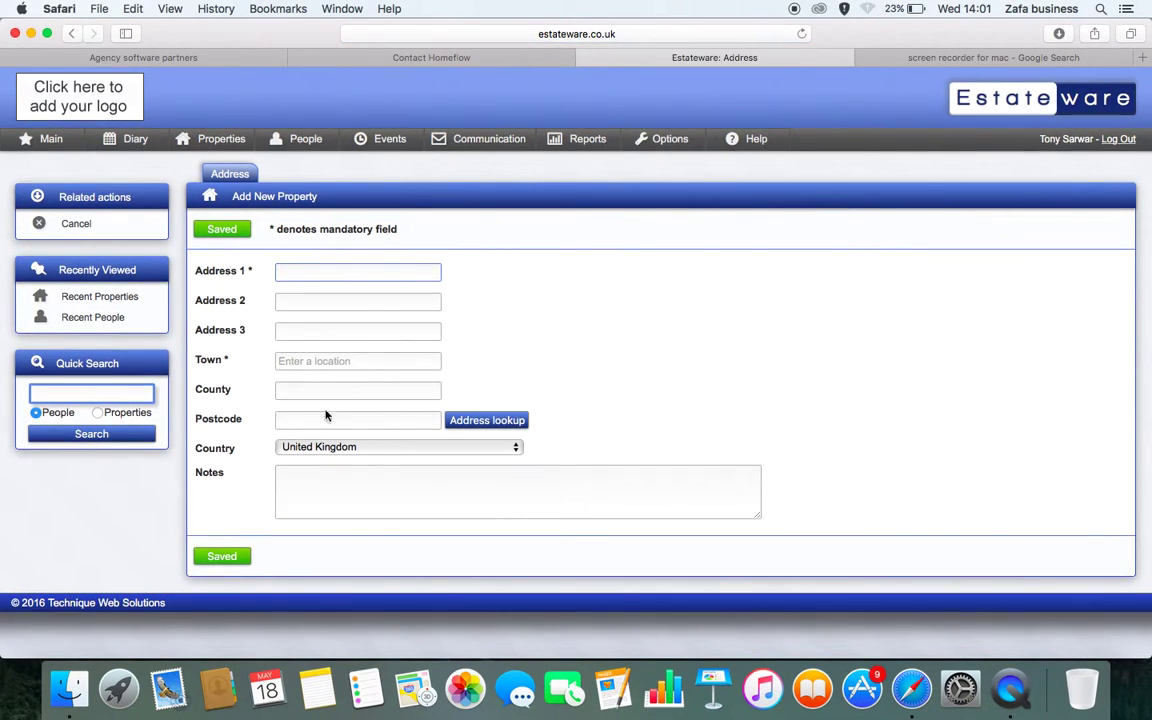
{"action": "left_click", "coordinate": [391, 451]}
{"action": "left_click", "coordinate": [391, 451]}
{"action": "left_click", "coordinate": [312, 272]}
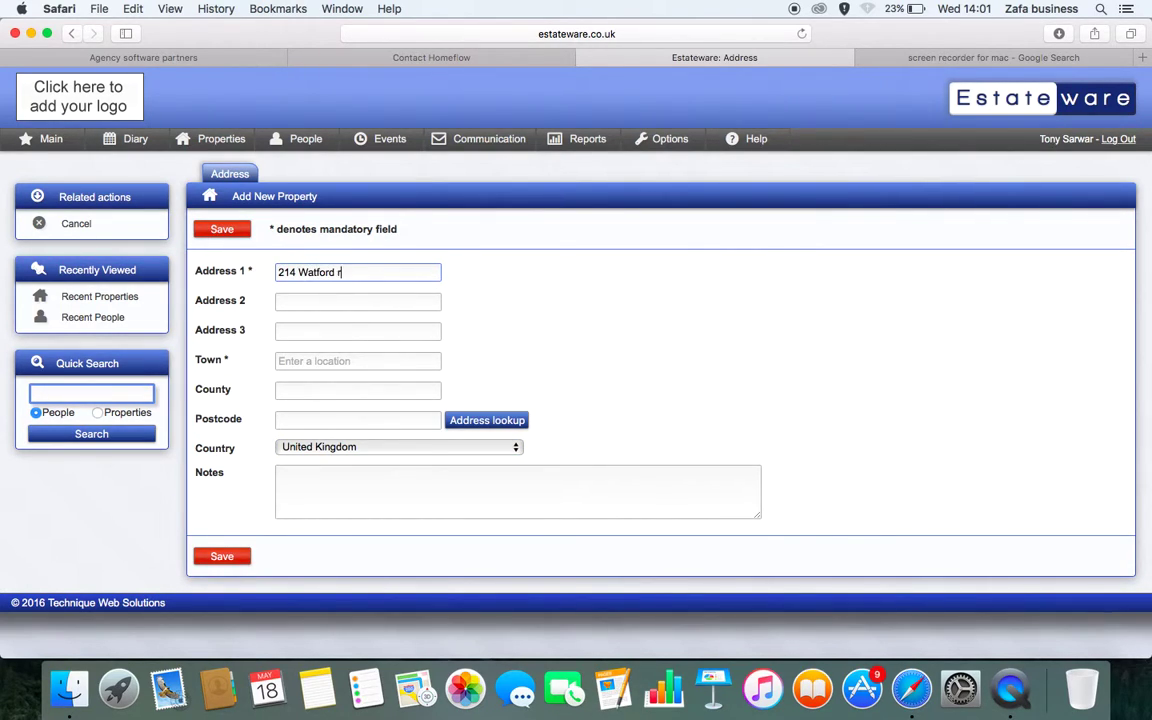
{"action": "key", "text": "Tab"}
{"action": "key", "text": "Tab"}
{"action": "key", "text": "Tab"}
{"action": "type", "text": "Harrow"}
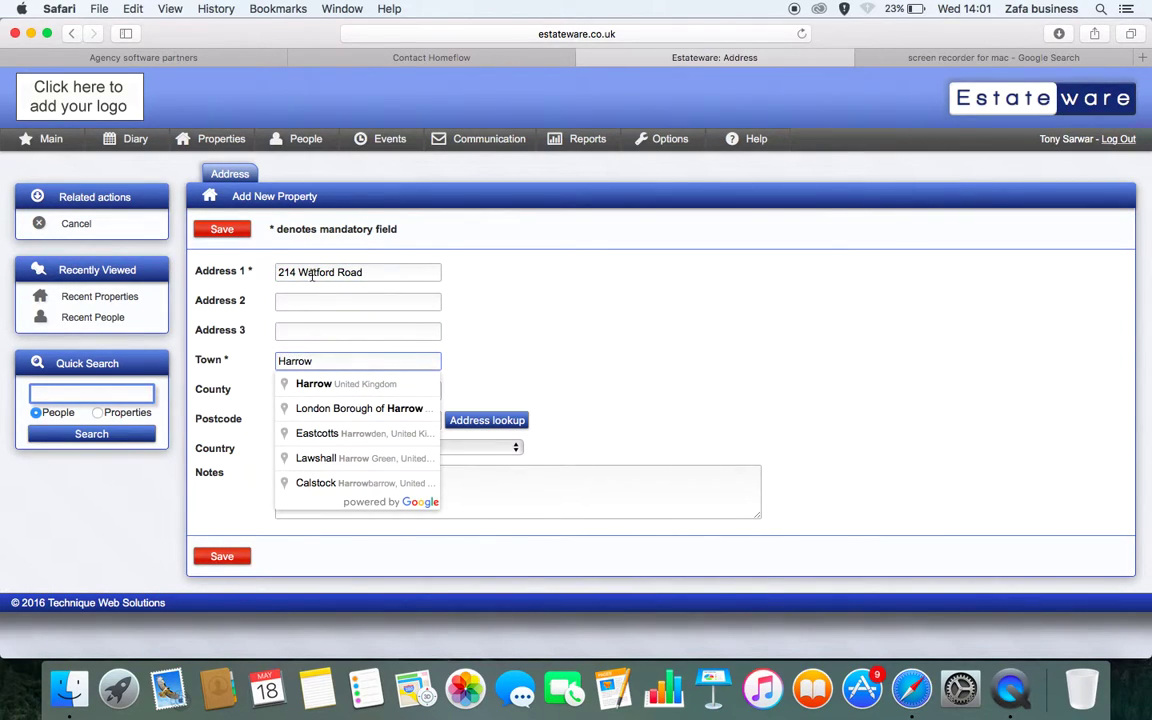
{"action": "left_click", "coordinate": [316, 385]}
{"action": "left_click", "coordinate": [308, 422]}
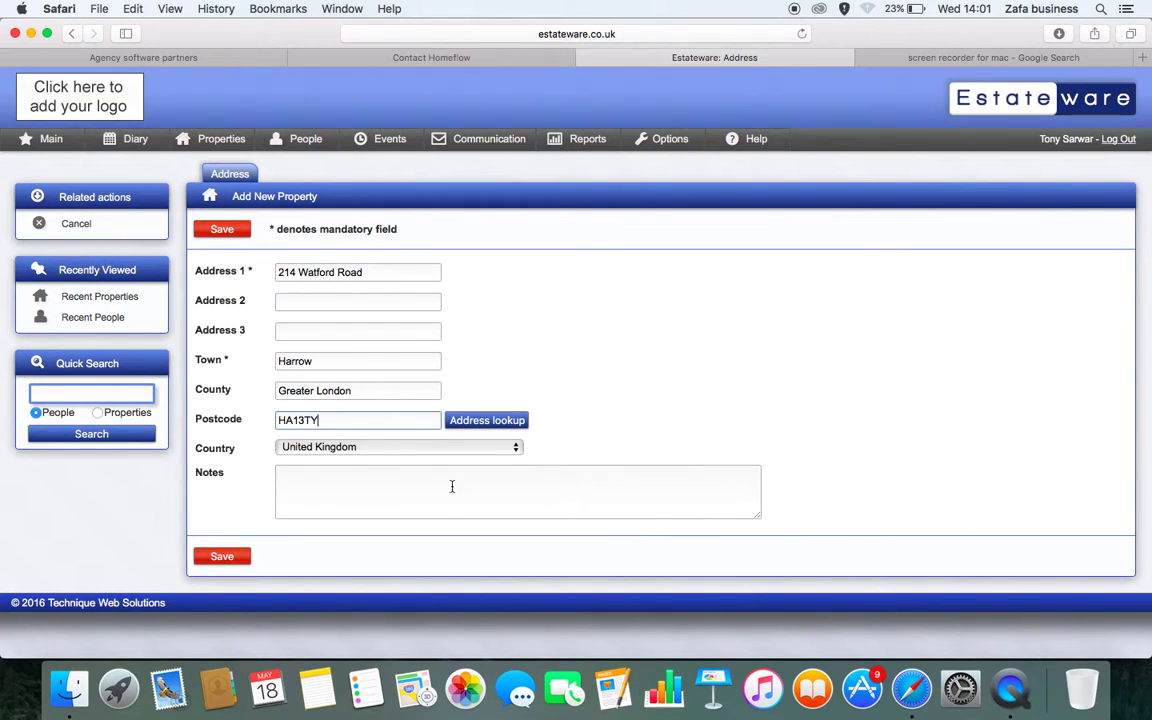
{"action": "left_click", "coordinate": [472, 421]}
{"action": "left_click", "coordinate": [585, 391]}
{"action": "left_click", "coordinate": [560, 353]}
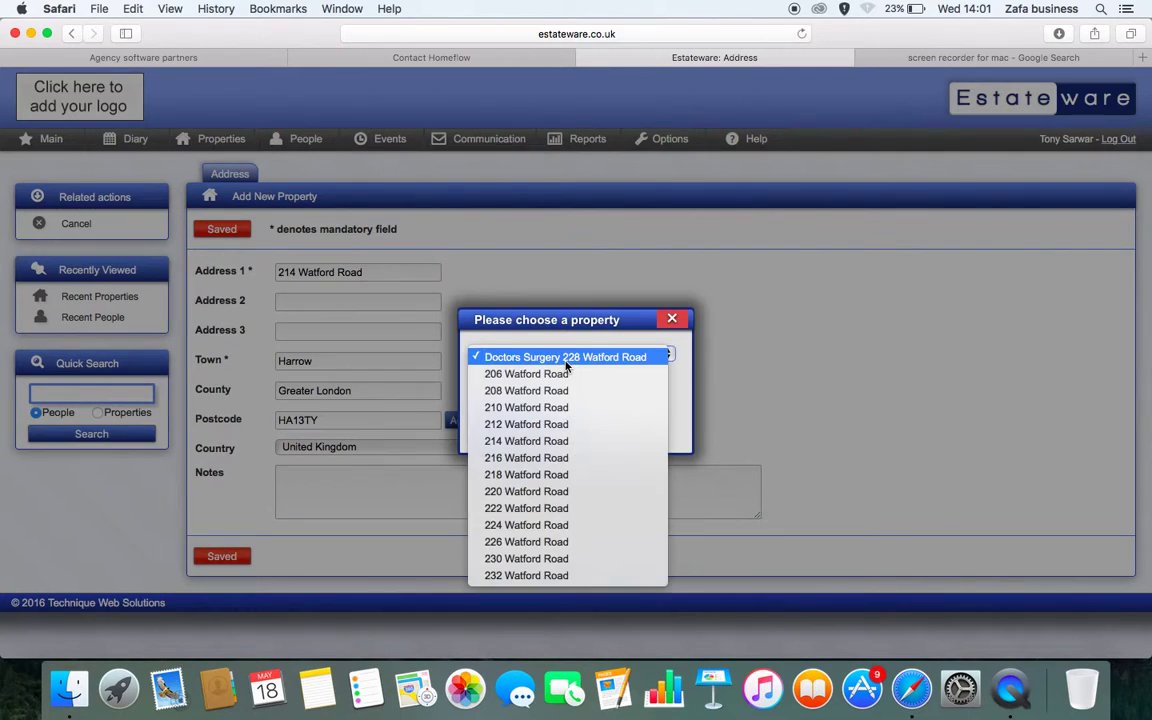
{"action": "left_click", "coordinate": [540, 440]}
{"action": "left_click", "coordinate": [514, 429]}
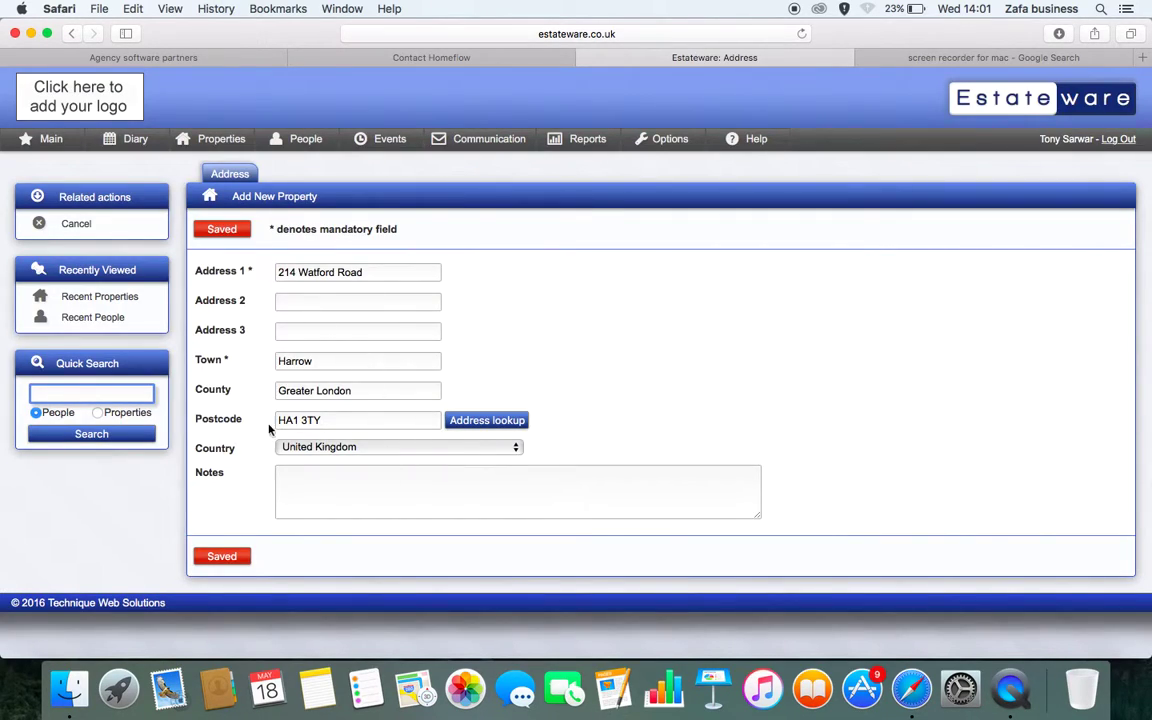
{"action": "left_click", "coordinate": [224, 558]}
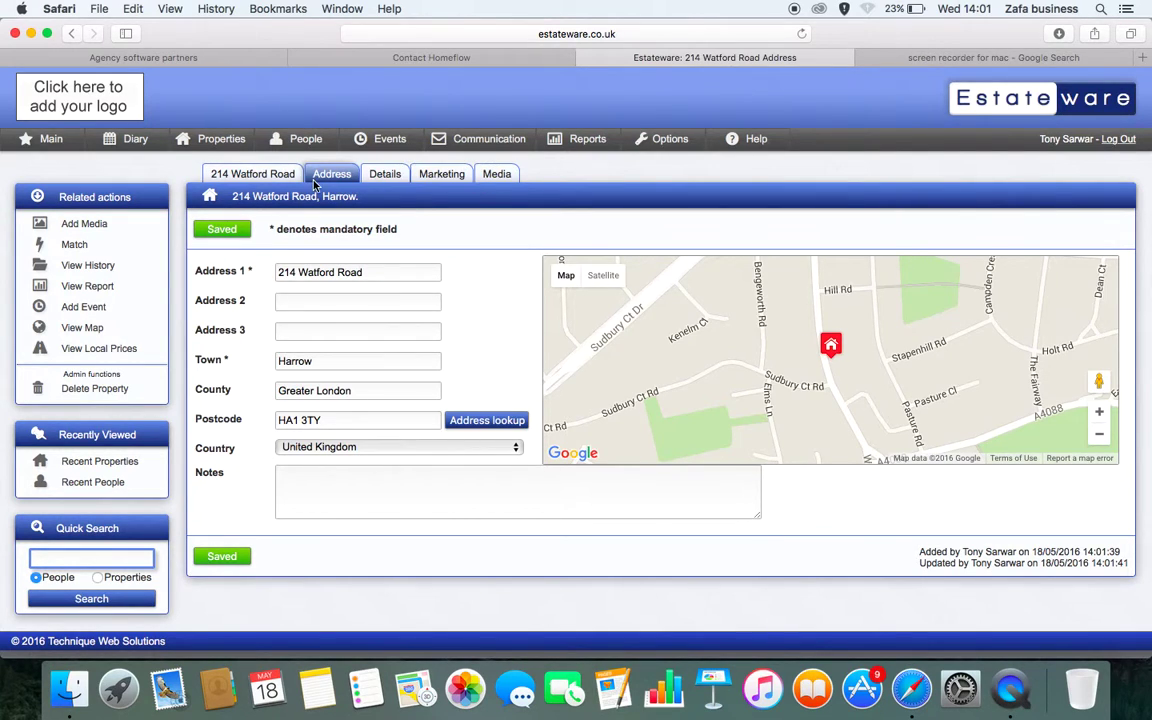
Set the property's details to Terraced, tenure To Let, status Available
{"action": "left_click", "coordinate": [388, 175]}
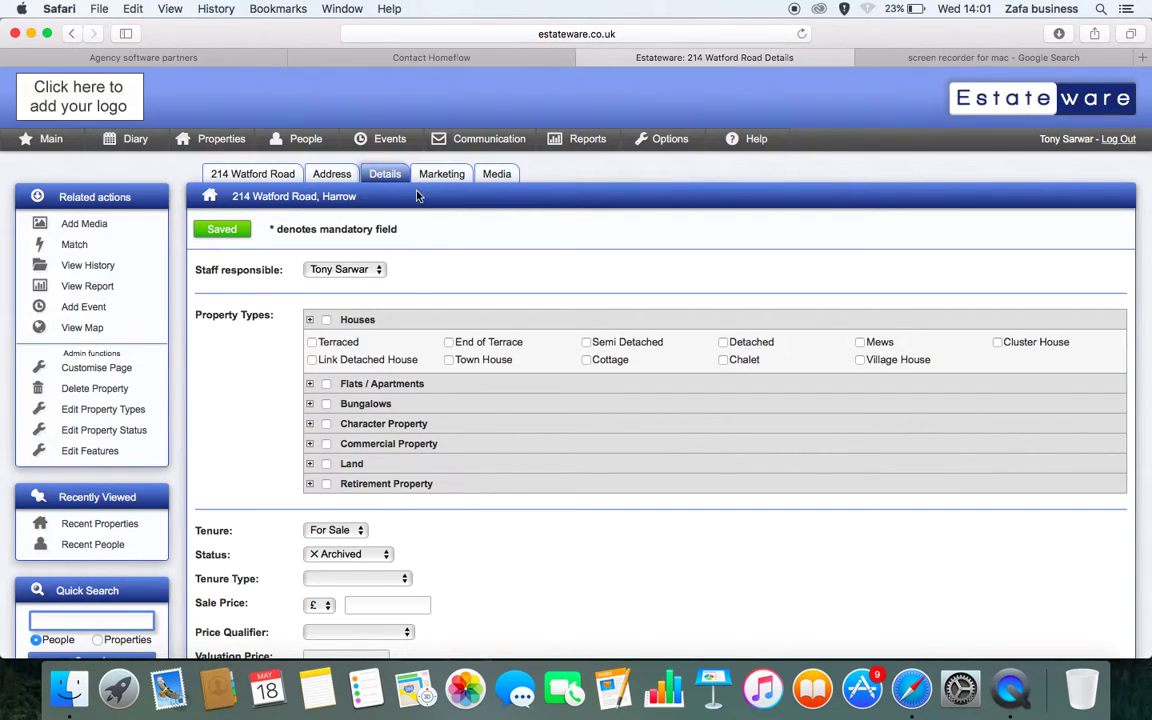
{"action": "scroll", "coordinate": [405, 255], "scroll_direction": "down", "scroll_amount": 2}
{"action": "scroll", "coordinate": [334, 298], "scroll_direction": "down", "scroll_amount": 1}
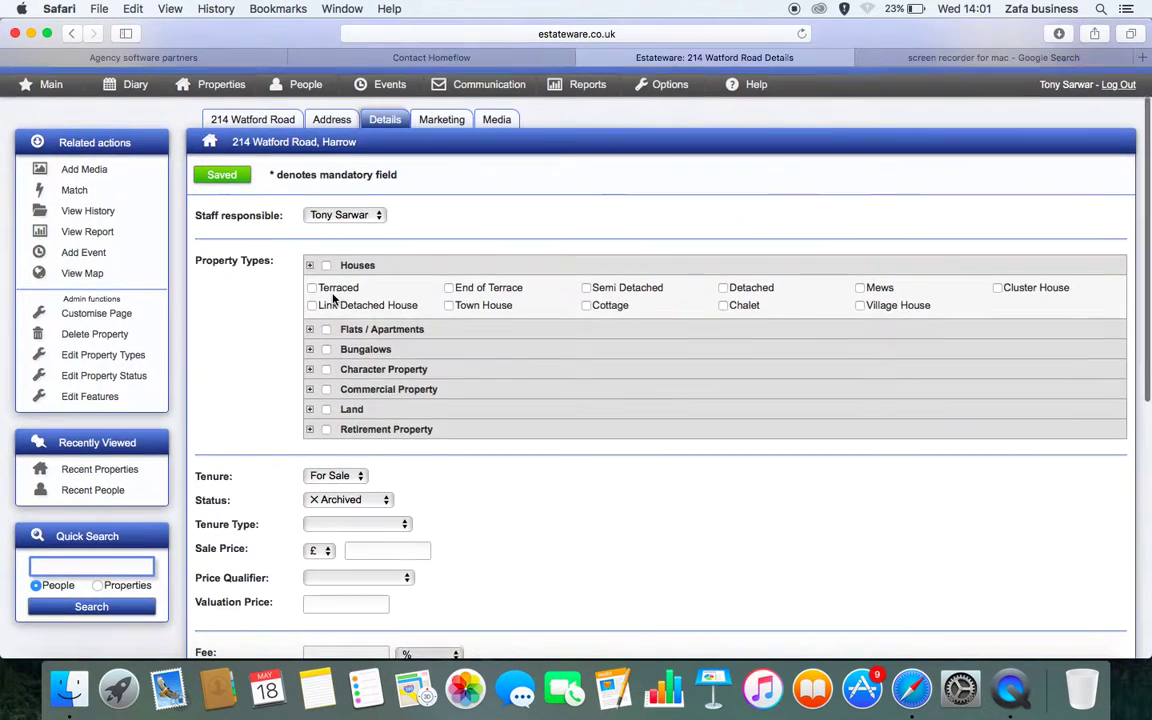
{"action": "left_click", "coordinate": [333, 288]}
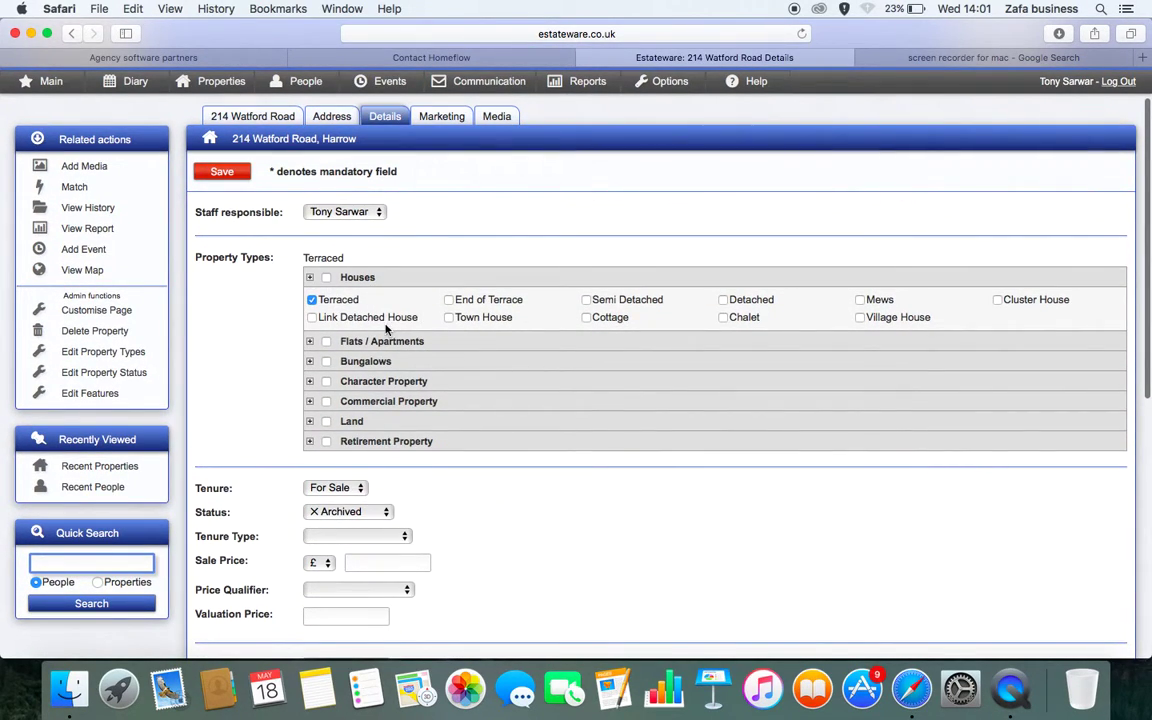
{"action": "scroll", "coordinate": [383, 344], "scroll_direction": "down", "scroll_amount": 1}
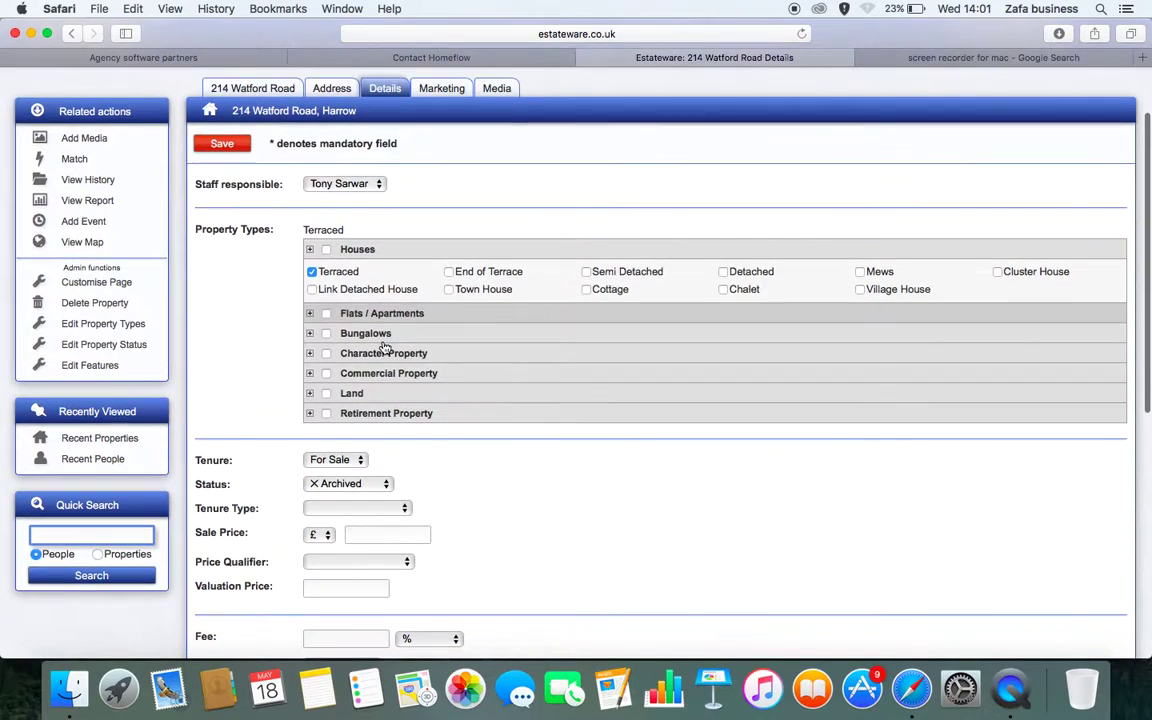
{"action": "left_click", "coordinate": [336, 460]}
{"action": "left_click", "coordinate": [328, 477]}
{"action": "left_click", "coordinate": [325, 485]}
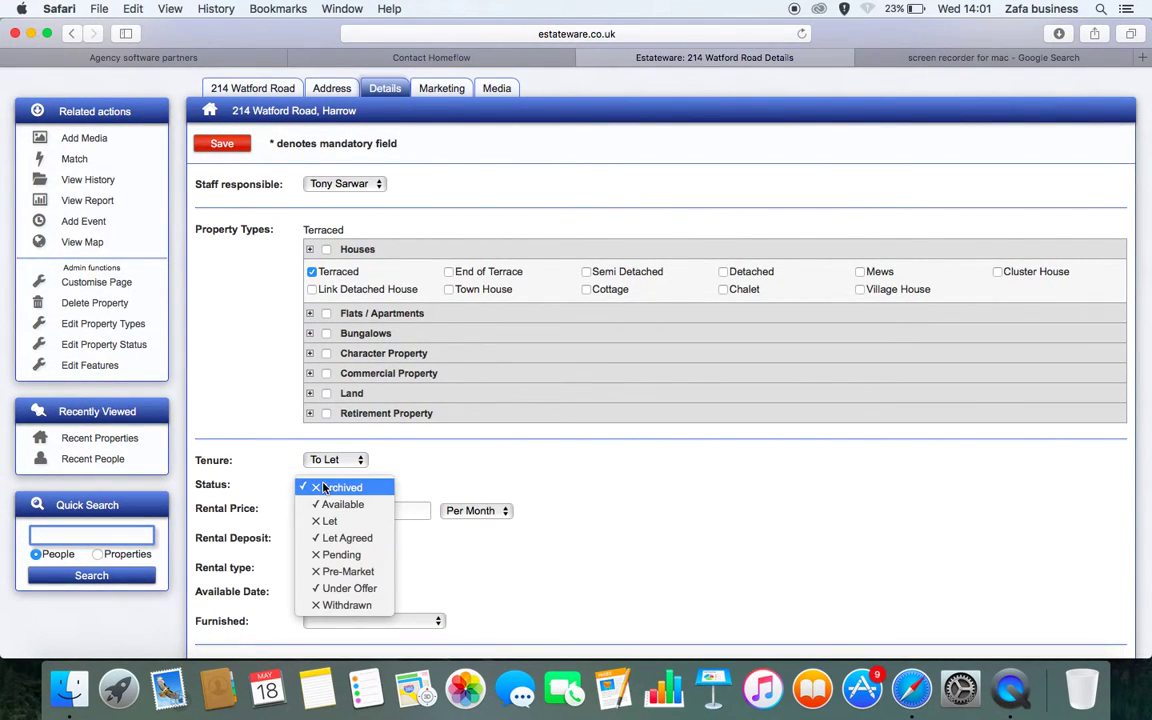
{"action": "left_click", "coordinate": [328, 505]}
Enter the £700 per month rental price and review the Details form
{"action": "scroll", "coordinate": [333, 510], "scroll_direction": "down", "scroll_amount": 2}
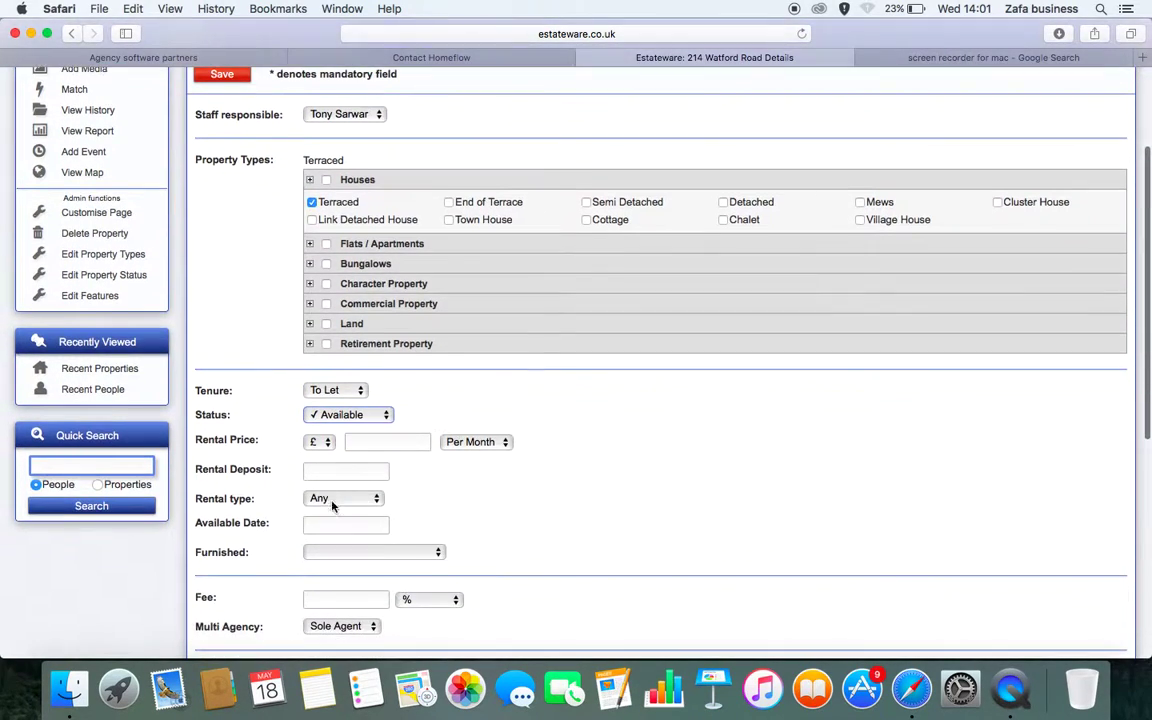
{"action": "left_click", "coordinate": [371, 443]}
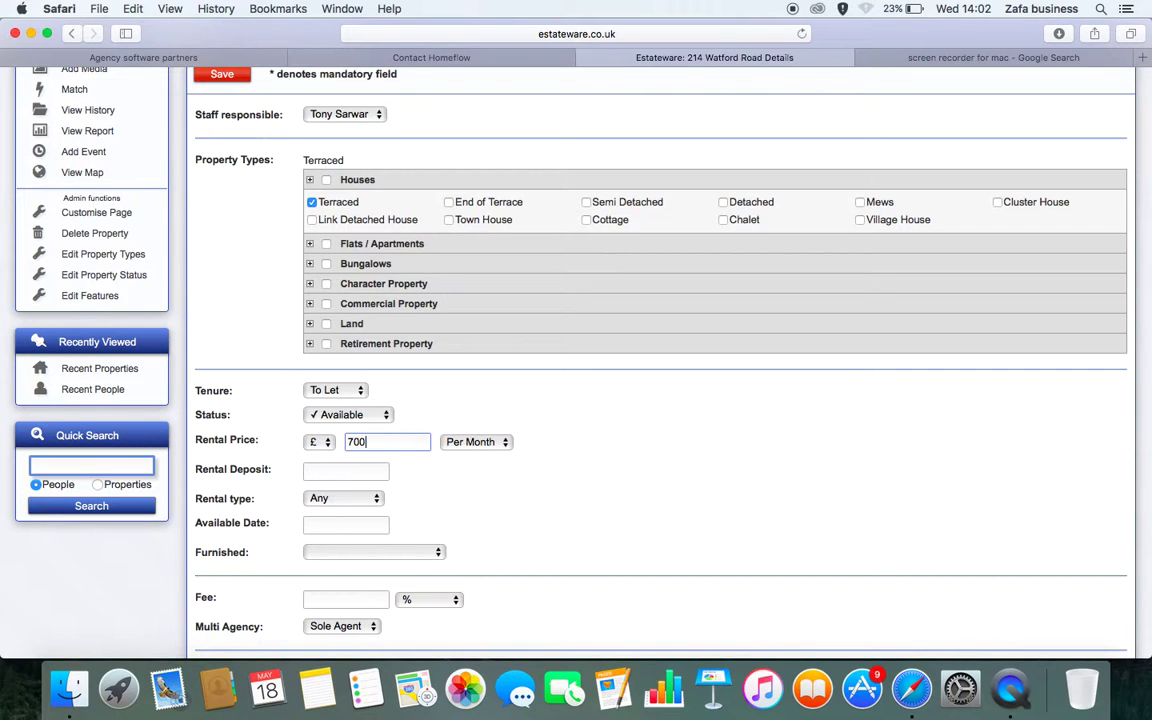
{"action": "key", "text": "super+shift+backslash"}
{"action": "left_click", "coordinate": [679, 193]}
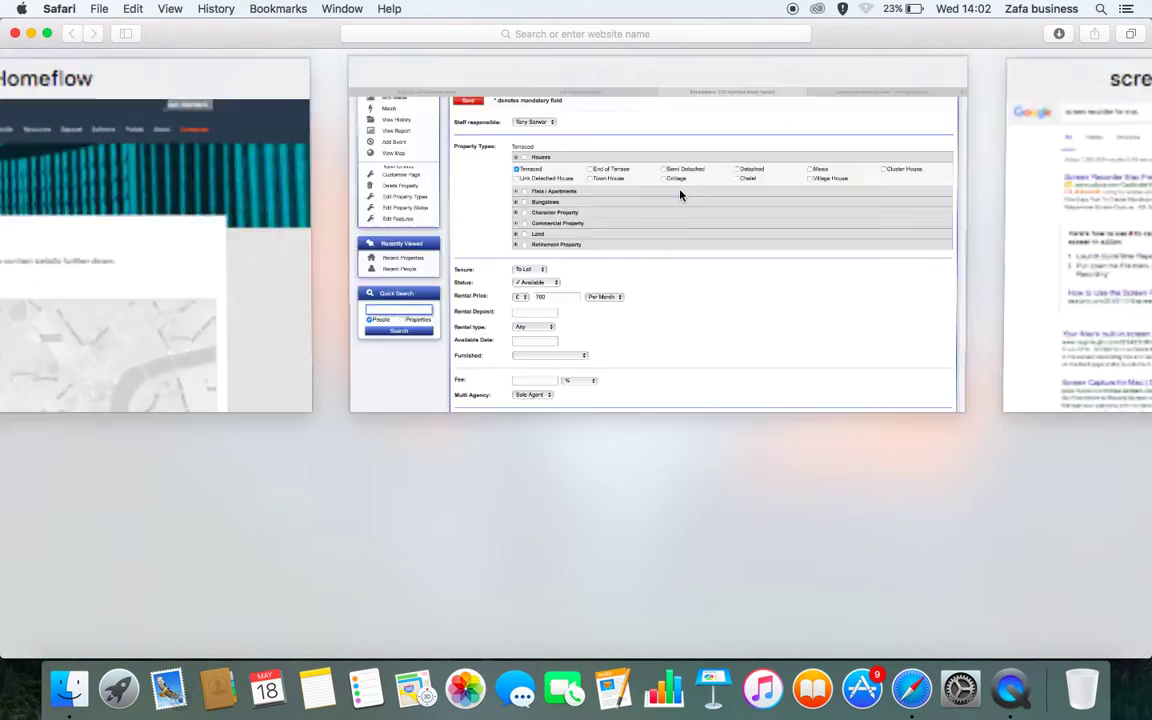
{"action": "scroll", "coordinate": [466, 380], "scroll_direction": "down", "scroll_amount": 5}
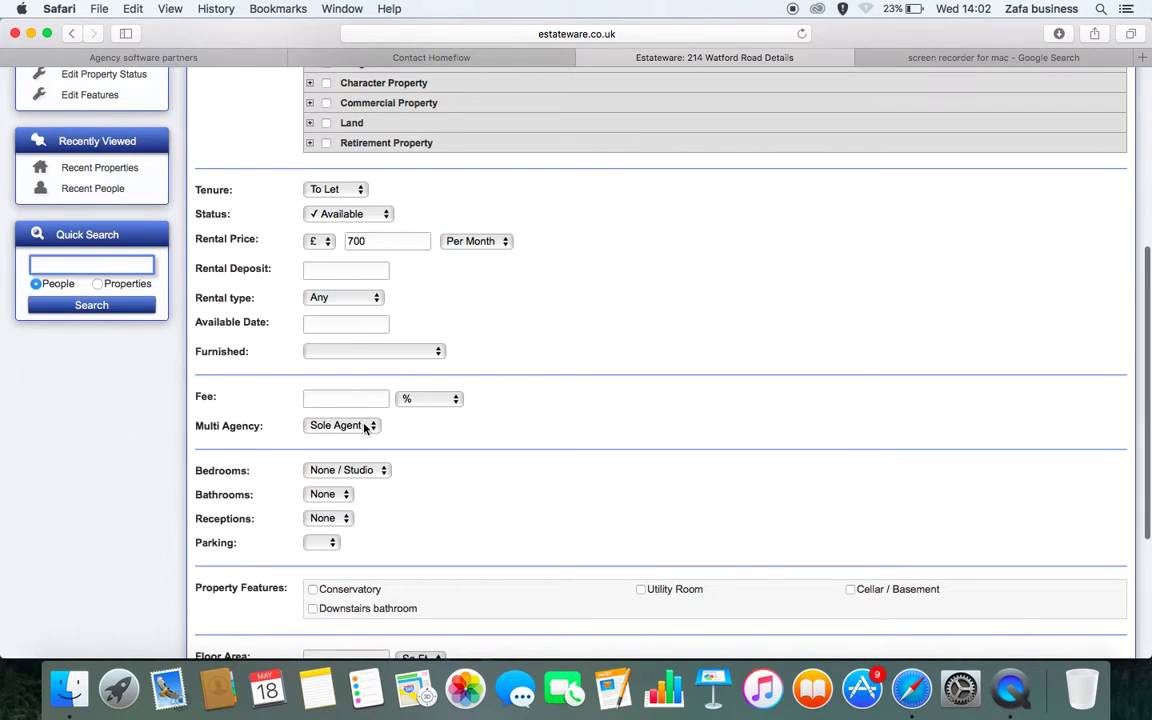
{"action": "scroll", "coordinate": [362, 427], "scroll_direction": "up", "scroll_amount": 8}
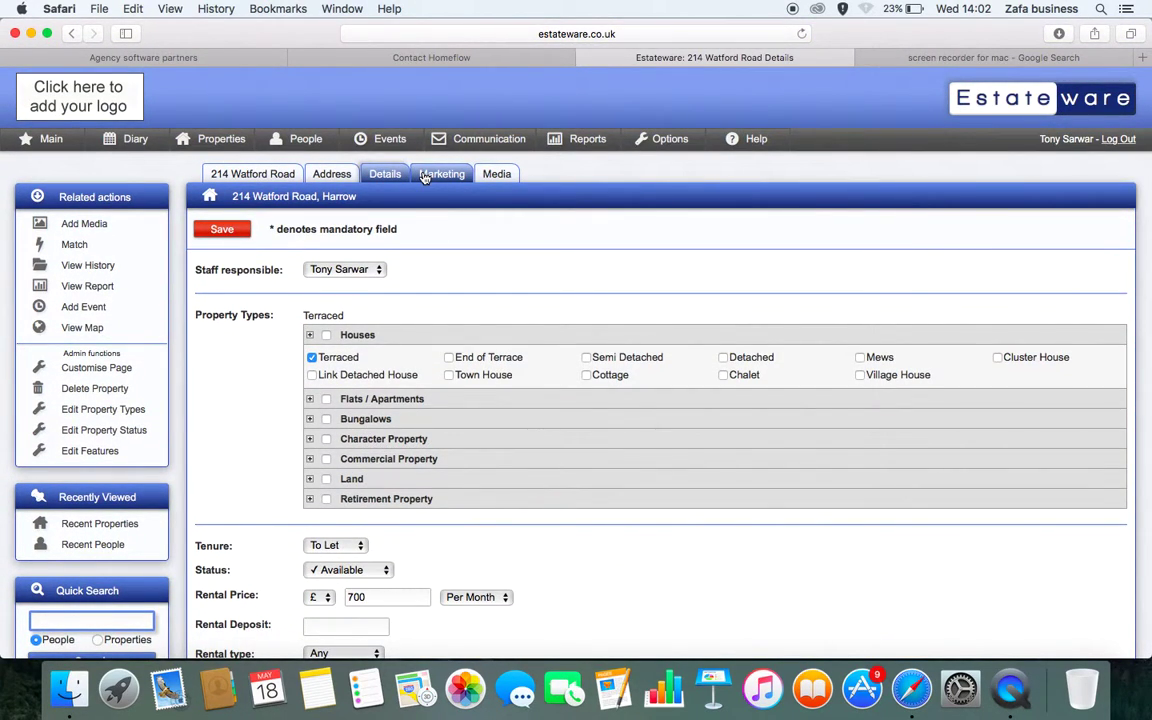
Leave the unsaved Details page and view the property's Marketing text page
{"action": "left_click", "coordinate": [426, 177]}
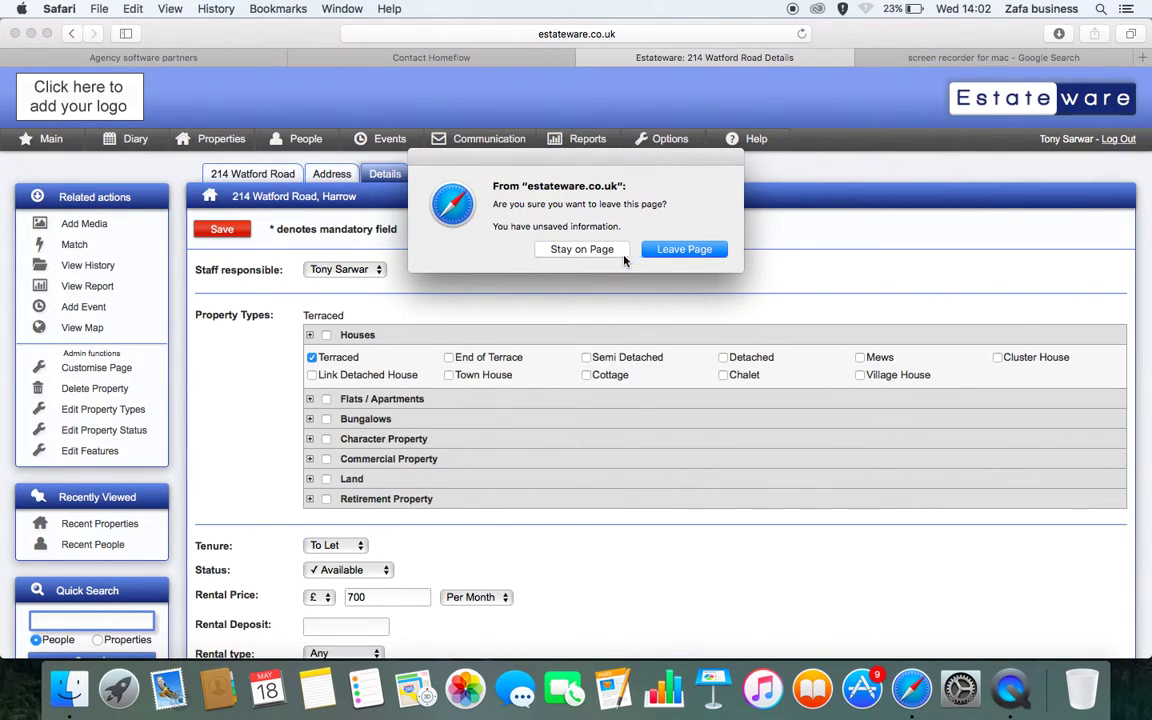
{"action": "left_click", "coordinate": [668, 262]}
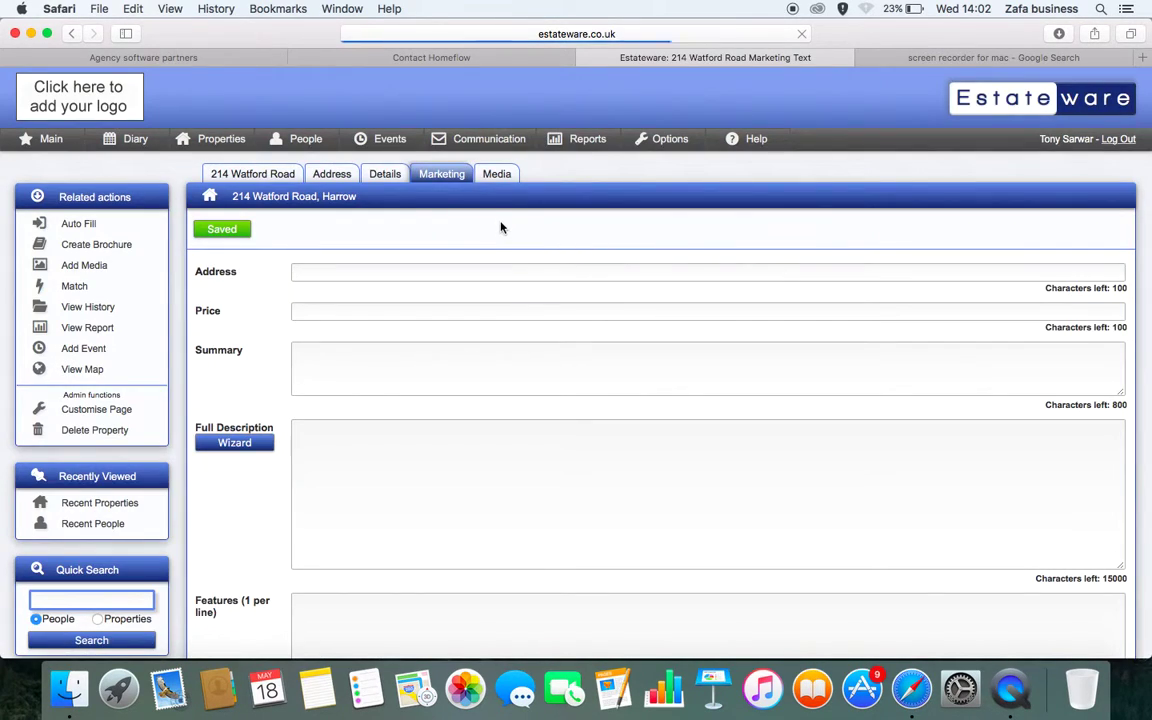
{"action": "scroll", "coordinate": [498, 246], "scroll_direction": "down", "scroll_amount": 1}
{"action": "scroll", "coordinate": [498, 246], "scroll_direction": "down", "scroll_amount": 4}
{"action": "scroll", "coordinate": [497, 244], "scroll_direction": "up", "scroll_amount": 4}
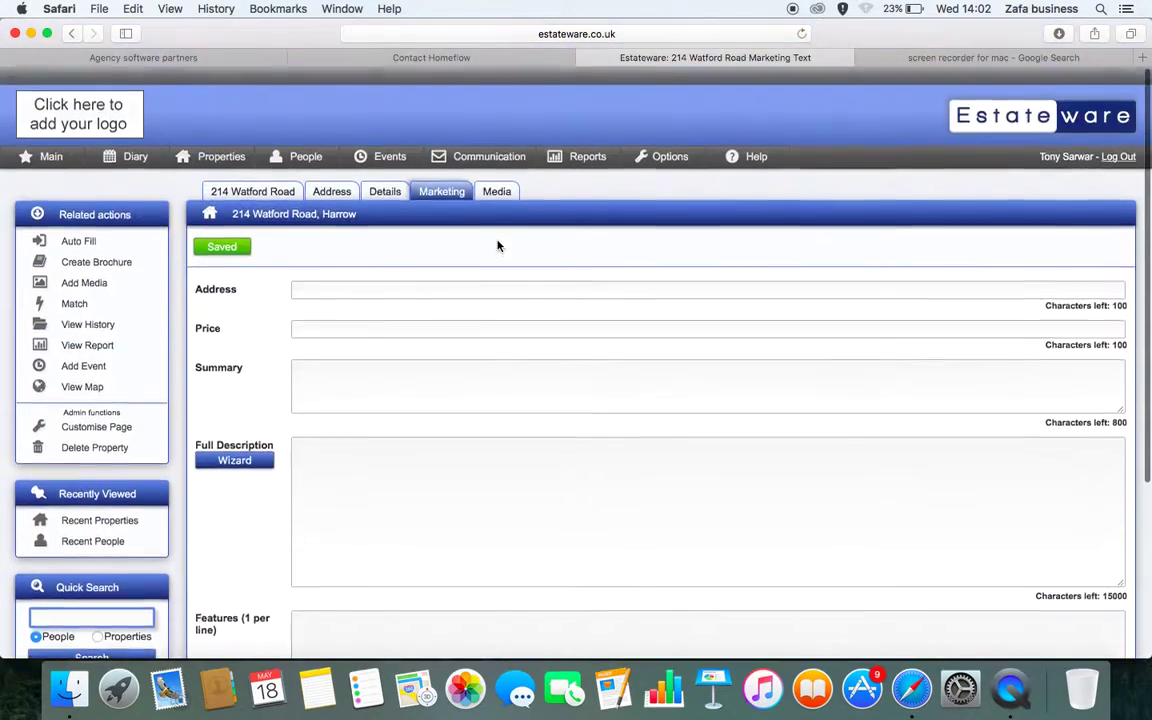
{"action": "left_click", "coordinate": [510, 180]}
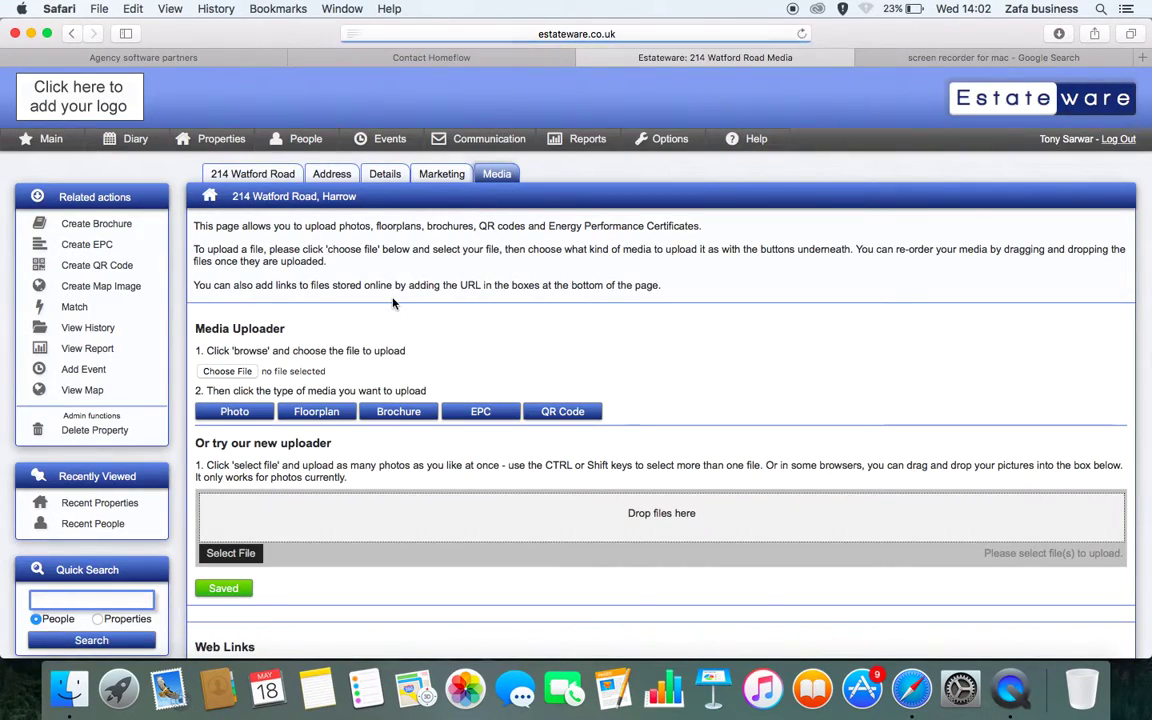
{"action": "scroll", "coordinate": [393, 303], "scroll_direction": "down", "scroll_amount": 1}
{"action": "scroll", "coordinate": [393, 303], "scroll_direction": "down", "scroll_amount": 5}
{"action": "scroll", "coordinate": [393, 303], "scroll_direction": "up", "scroll_amount": 6}
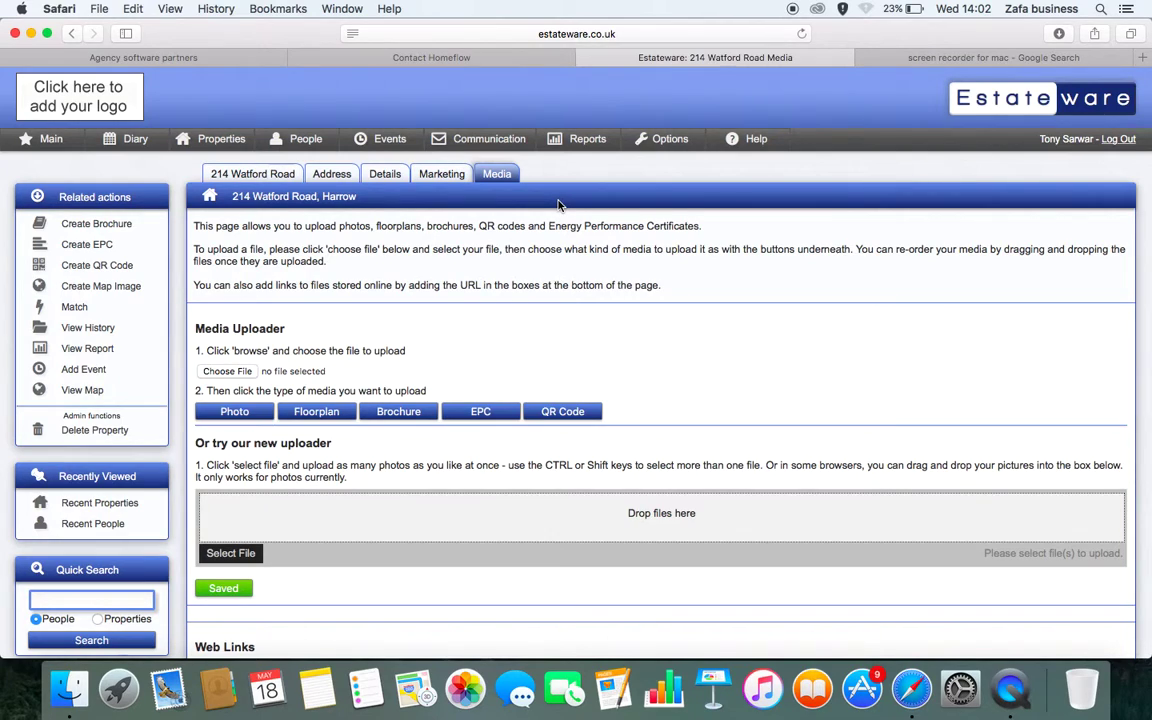
{"action": "mouse_move", "coordinate": [562, 148]}
{"action": "mouse_move", "coordinate": [205, 139]}
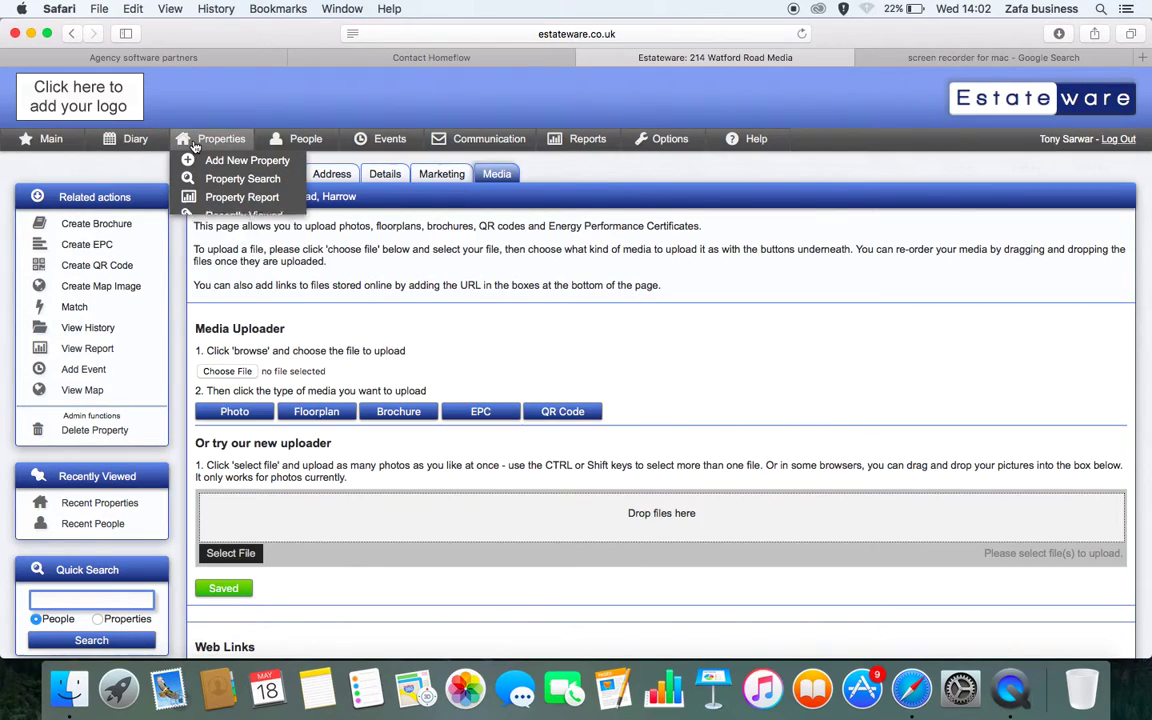
{"action": "left_click", "coordinate": [223, 215]}
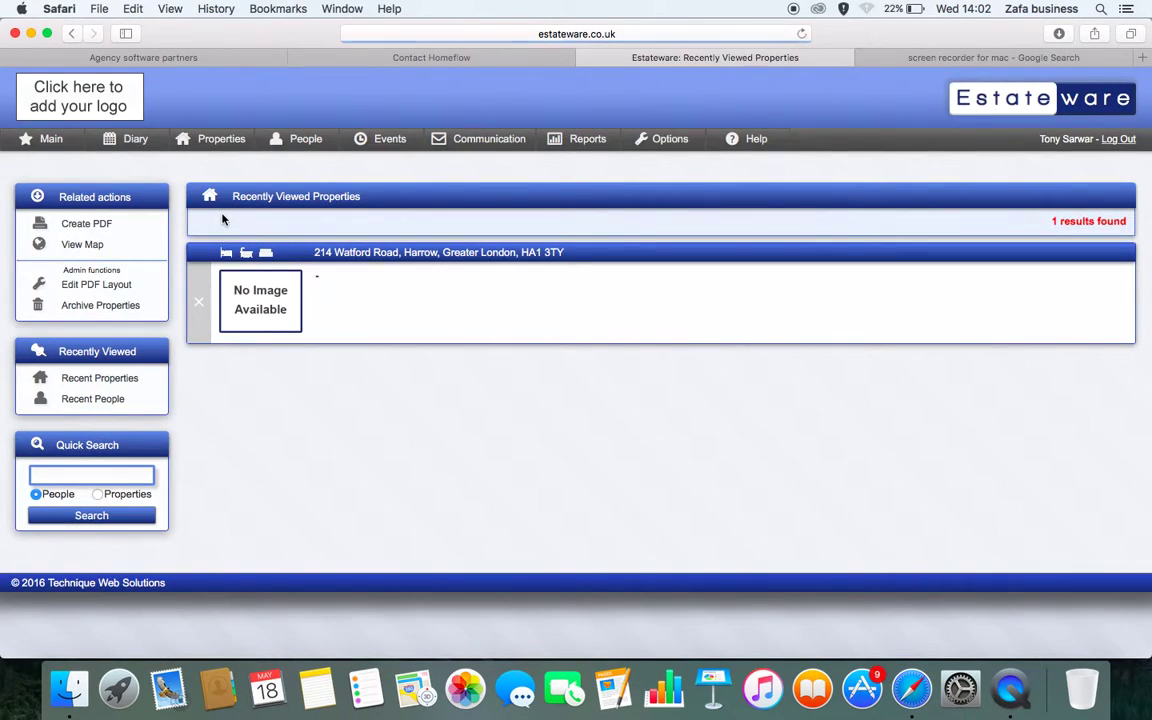
{"action": "mouse_move", "coordinate": [280, 140]}
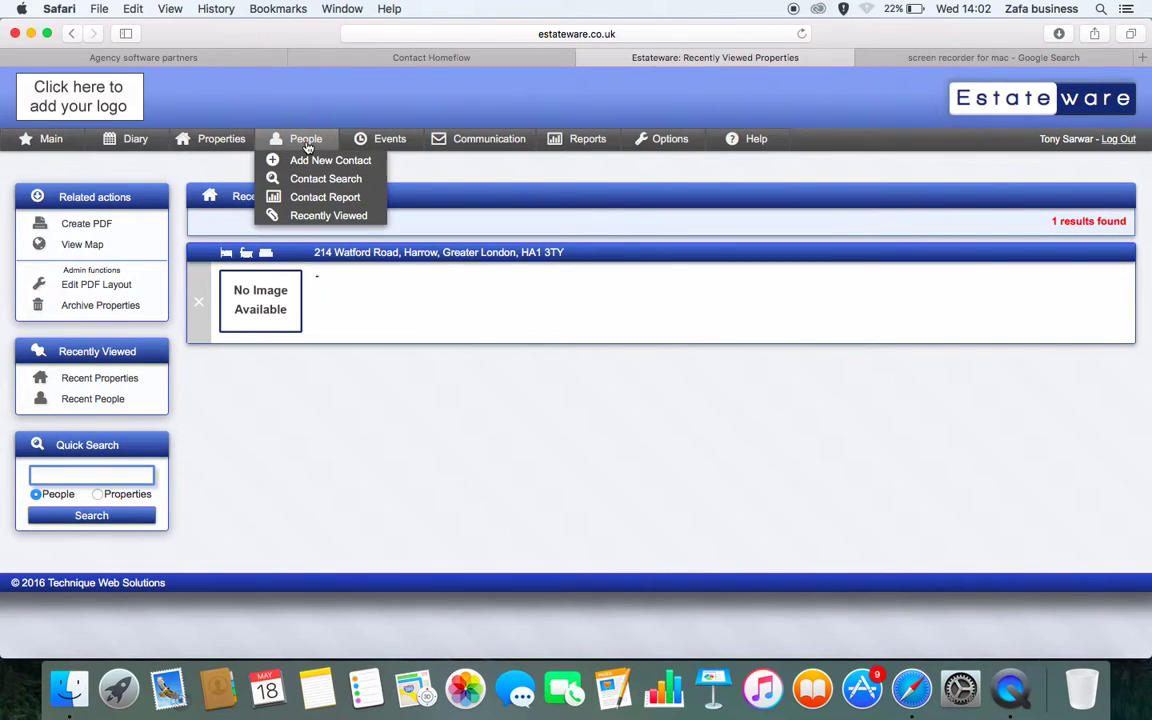
{"action": "left_click", "coordinate": [310, 166]}
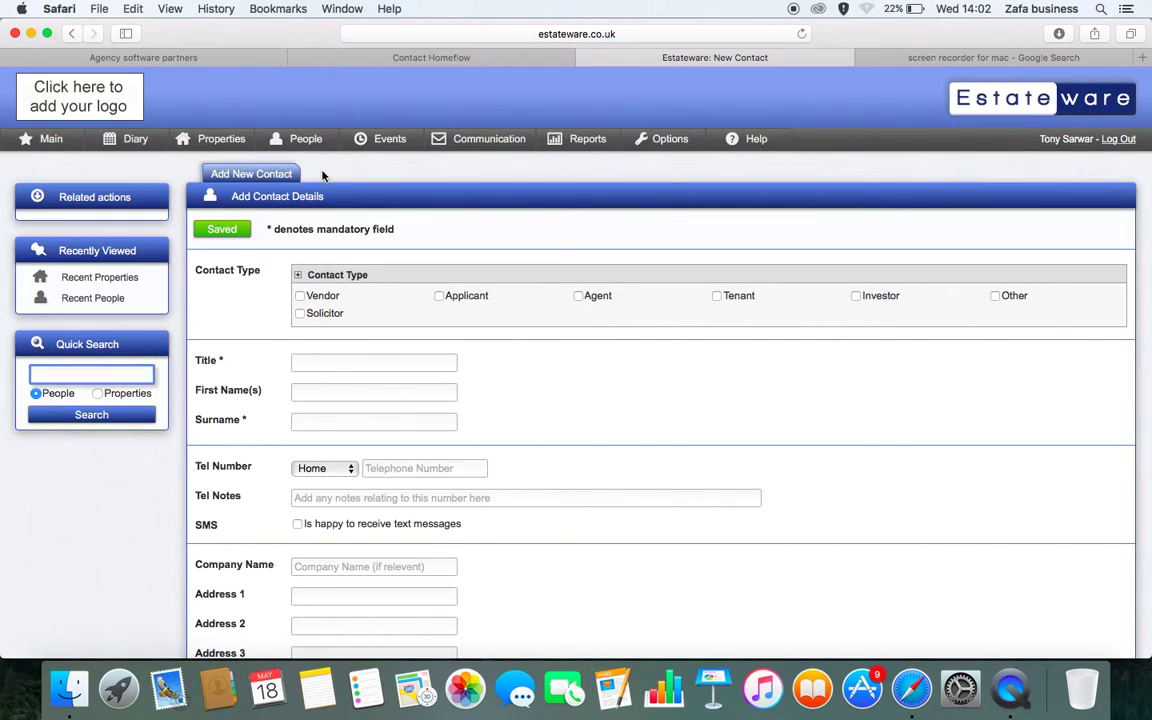
{"action": "scroll", "coordinate": [318, 180], "scroll_direction": "down", "scroll_amount": 5}
{"action": "scroll", "coordinate": [321, 185], "scroll_direction": "up", "scroll_amount": 4}
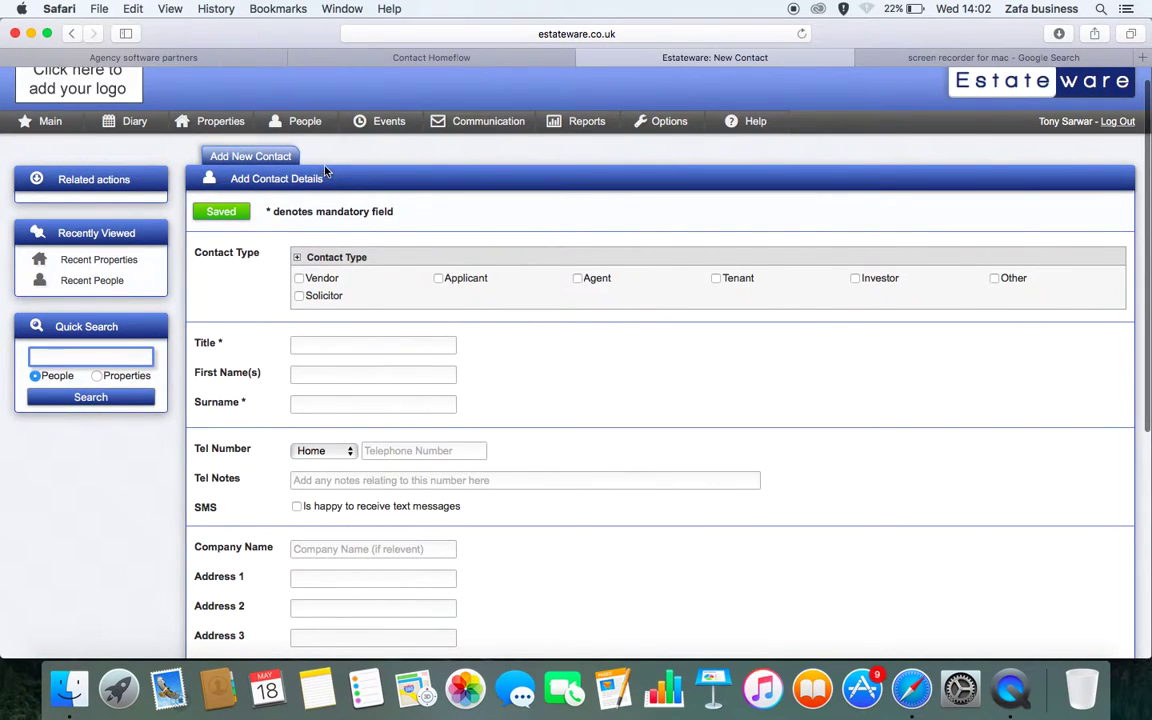
{"action": "mouse_move", "coordinate": [479, 131]}
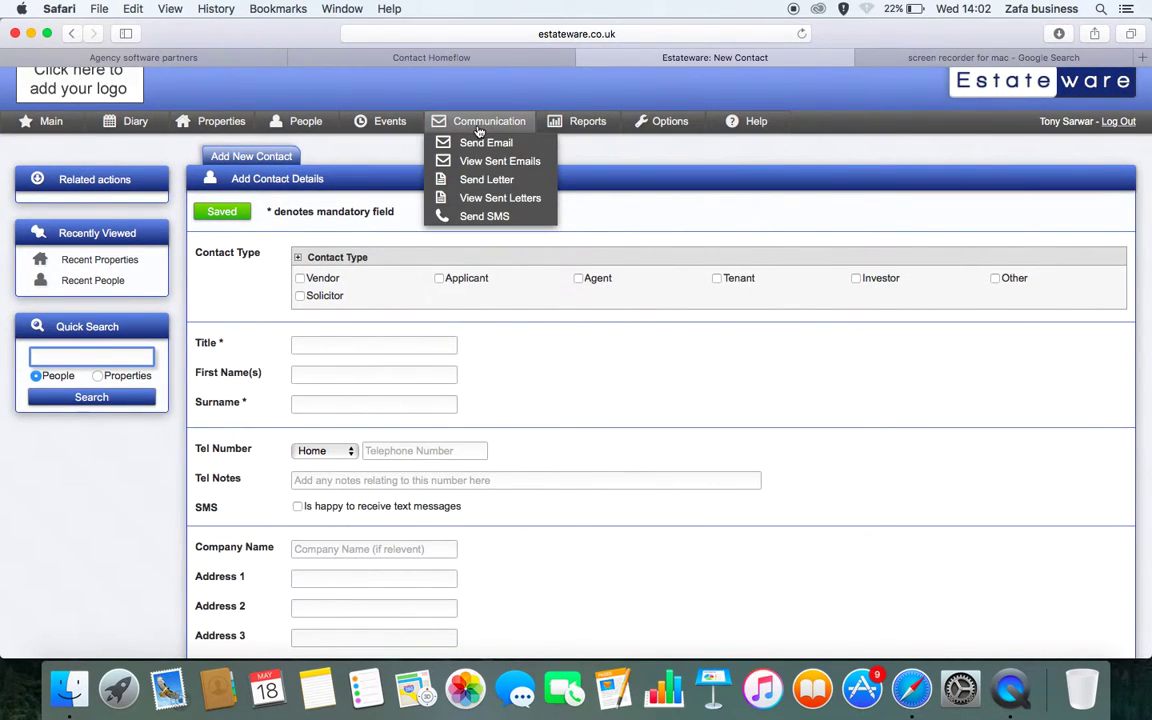
Open the Send SMS form (sender ATS, 0 credits) and browse the Options, Events, Diary and Main menus
{"action": "left_click", "coordinate": [470, 216]}
{"action": "left_click", "coordinate": [373, 246]}
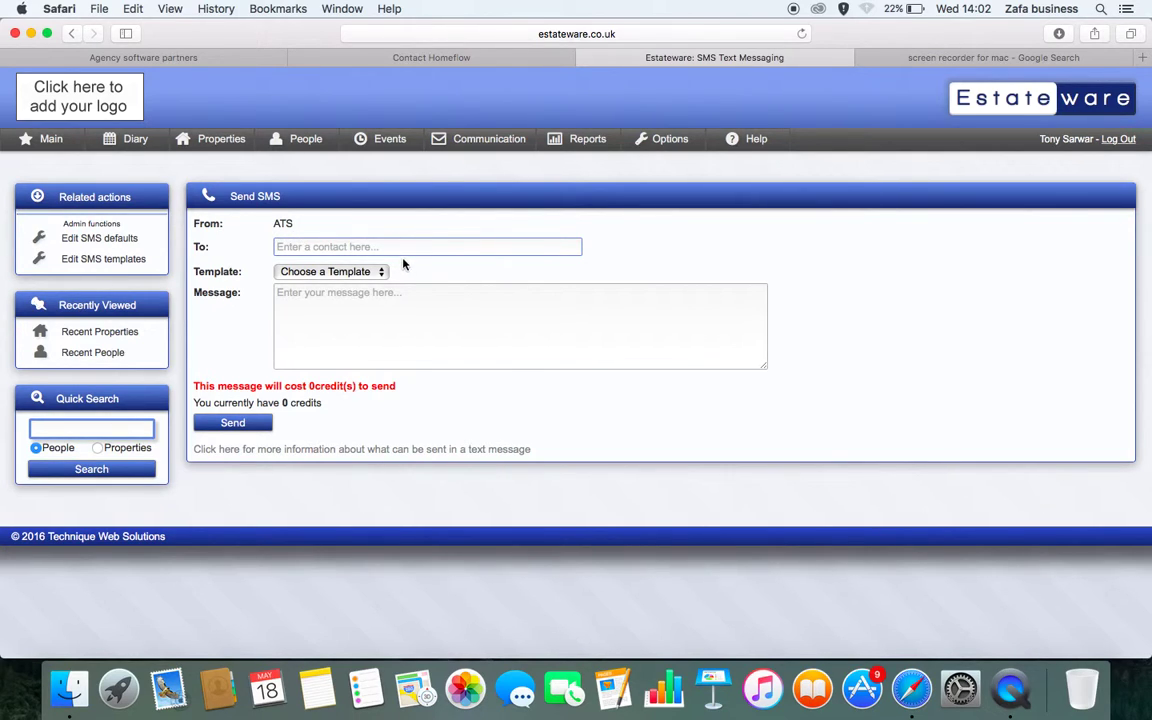
{"action": "mouse_move", "coordinate": [660, 140]}
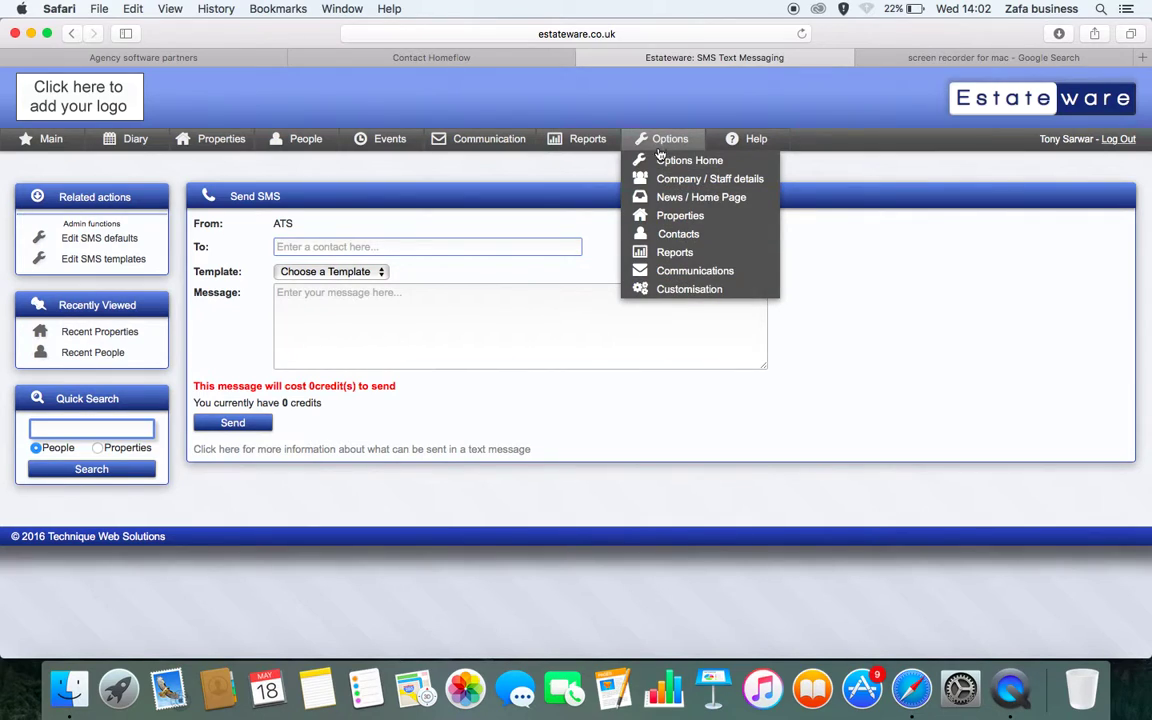
{"action": "mouse_move", "coordinate": [390, 141]}
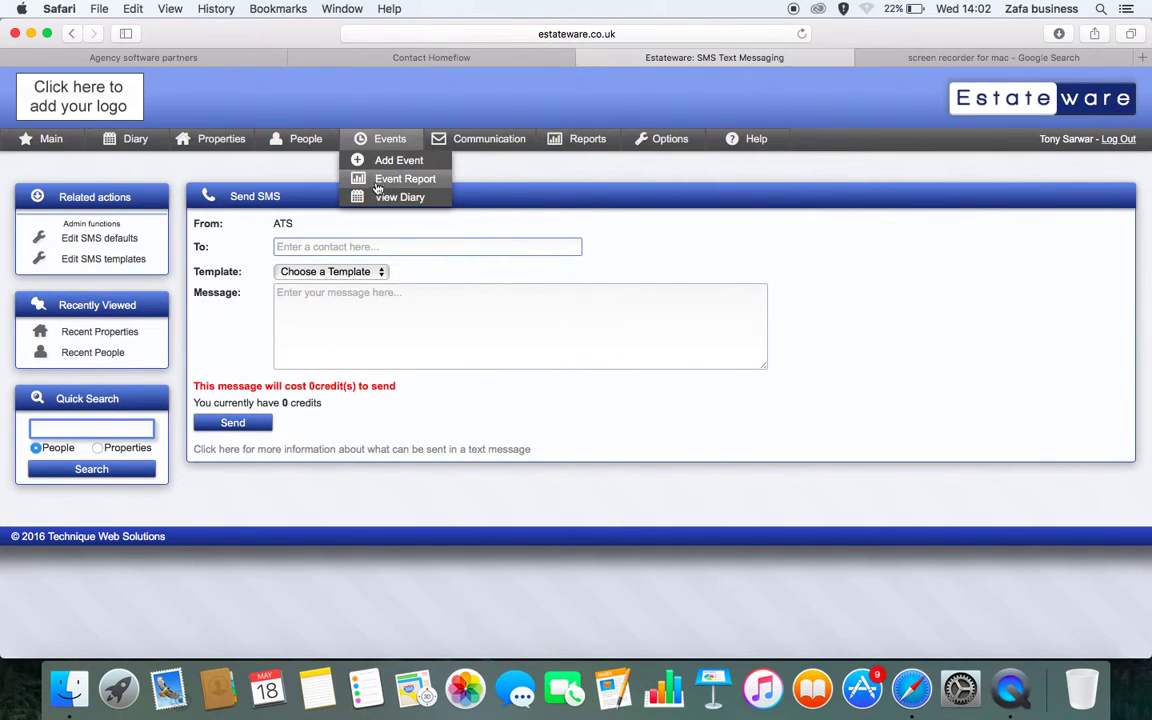
{"action": "mouse_move", "coordinate": [122, 136]}
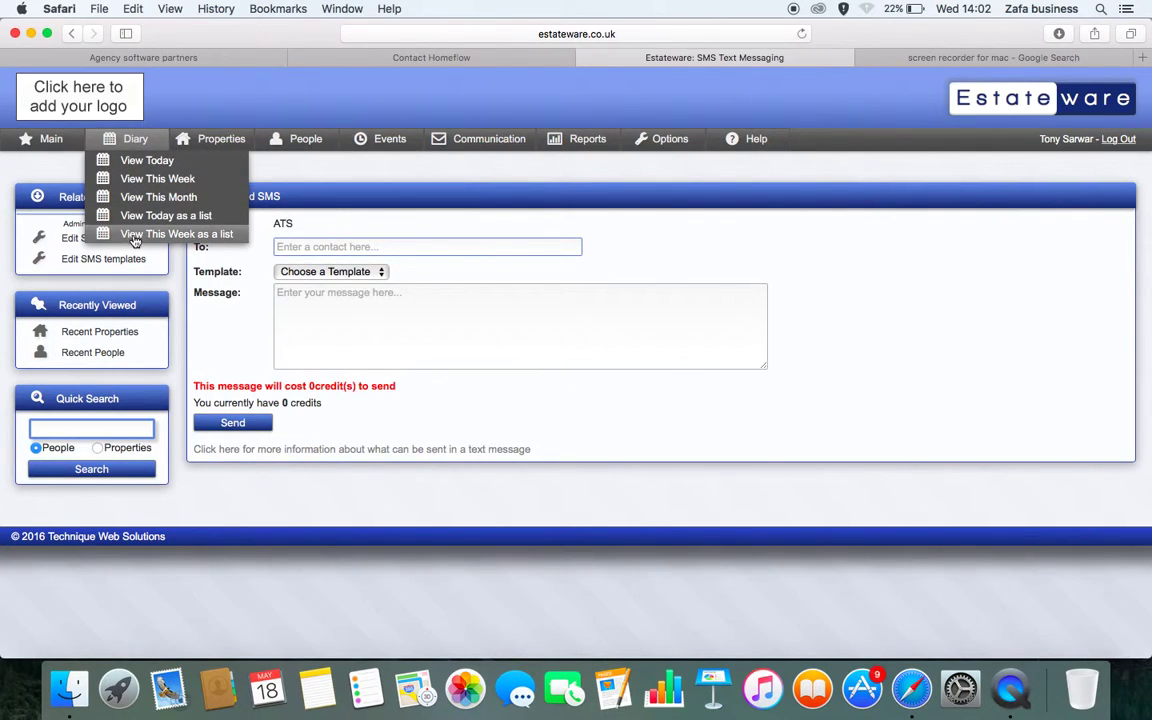
{"action": "mouse_move", "coordinate": [50, 138]}
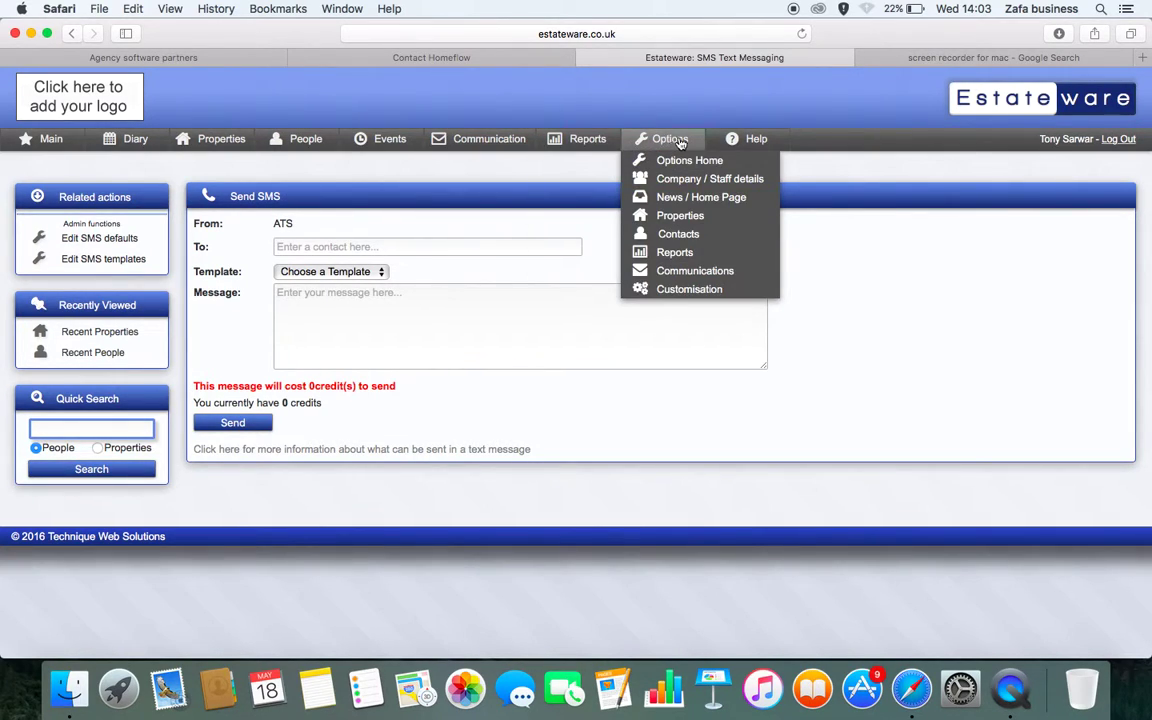
{"action": "mouse_move", "coordinate": [766, 150]}
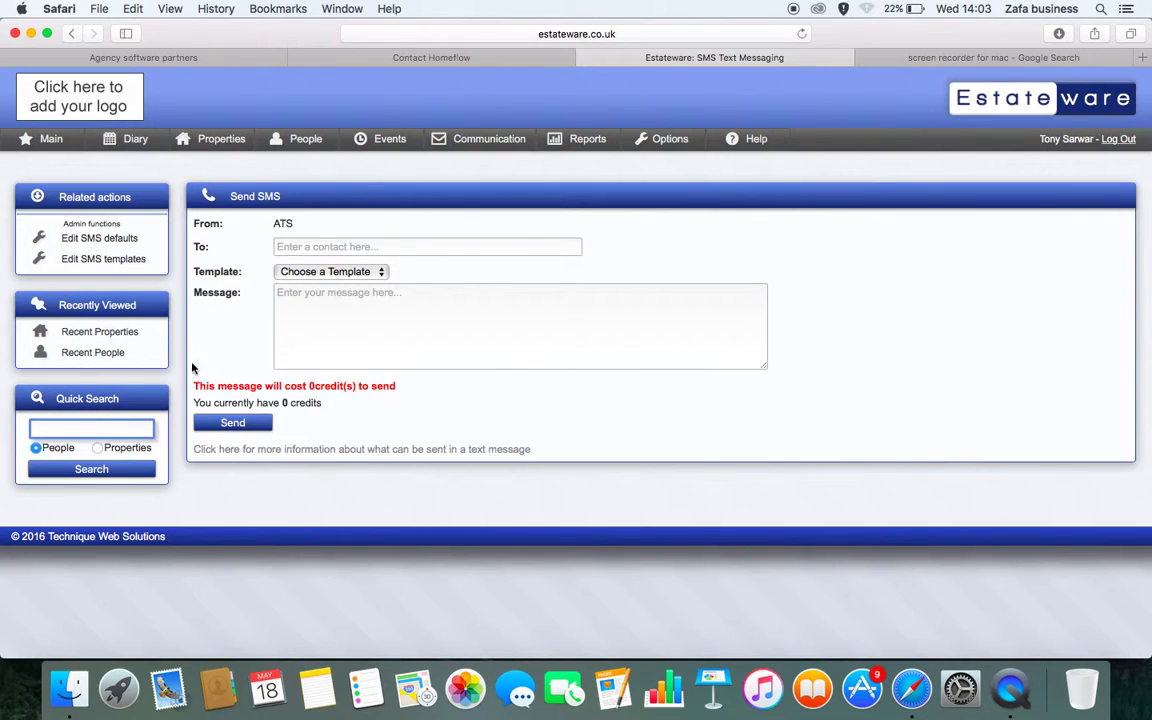
{"action": "left_click", "coordinate": [62, 9]}
Browse QuickTime Player's File and View menus, then minimize the Safari window
{"action": "mouse_move", "coordinate": [21, 9]}
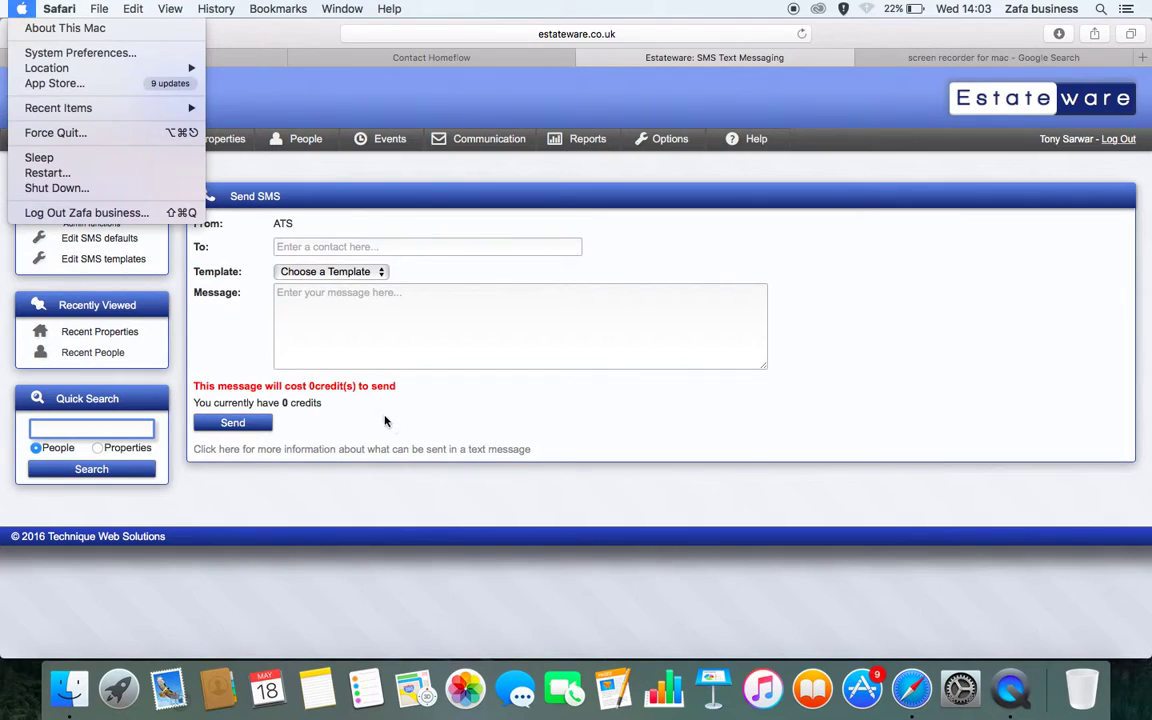
{"action": "left_click", "coordinate": [960, 624]}
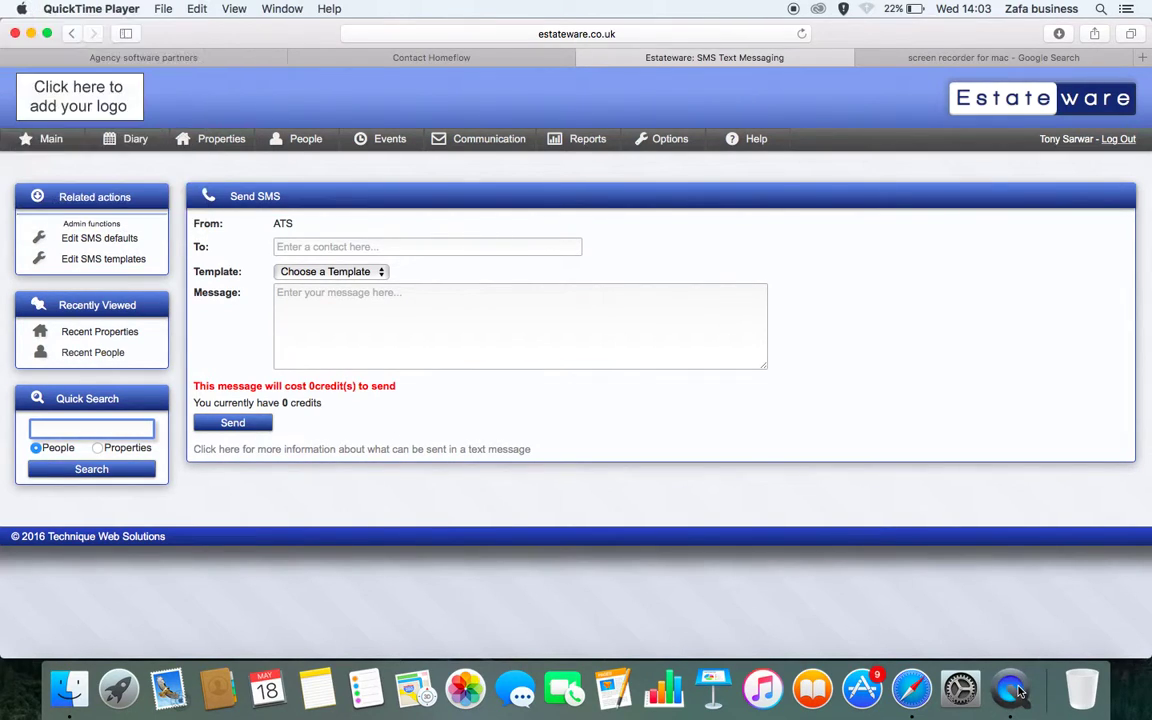
{"action": "left_click", "coordinate": [155, 8]}
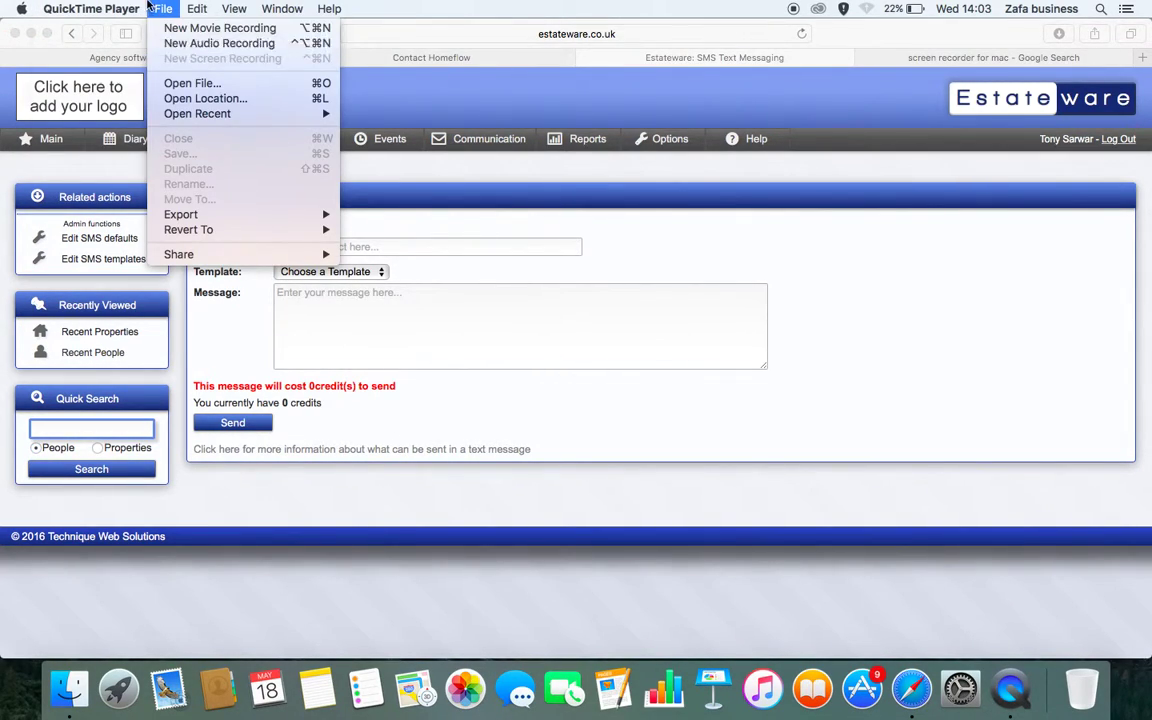
{"action": "mouse_move", "coordinate": [234, 15]}
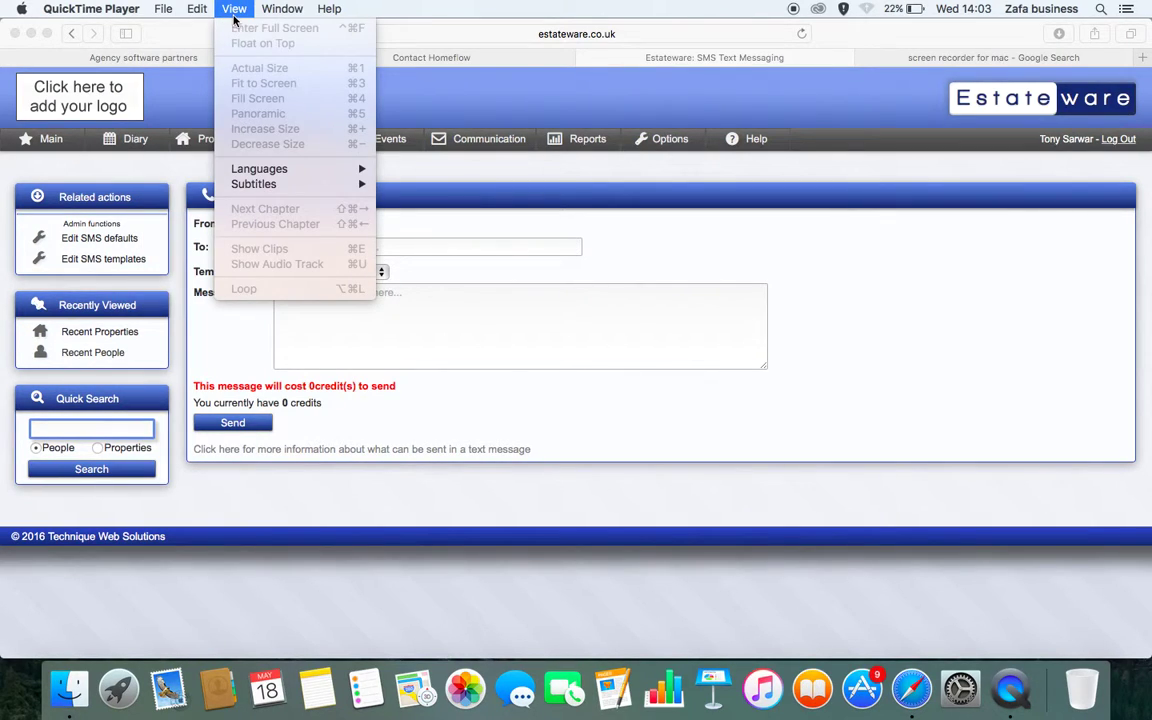
{"action": "mouse_move", "coordinate": [169, 11]}
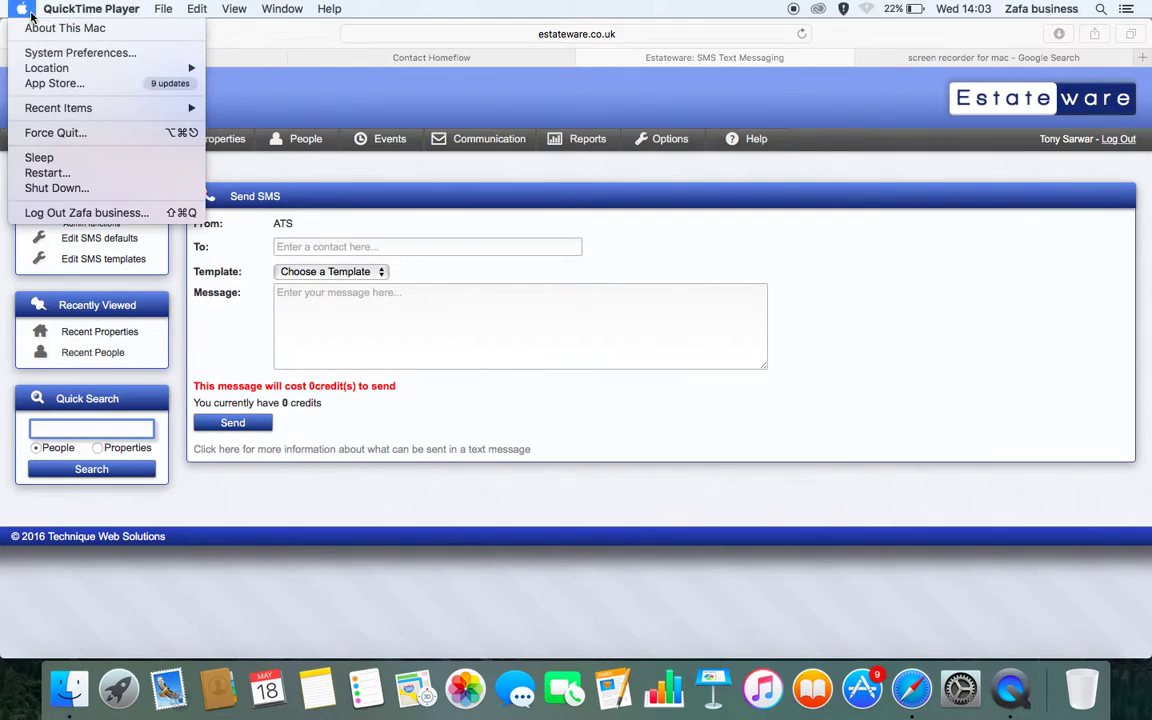
{"action": "mouse_move", "coordinate": [36, 10]}
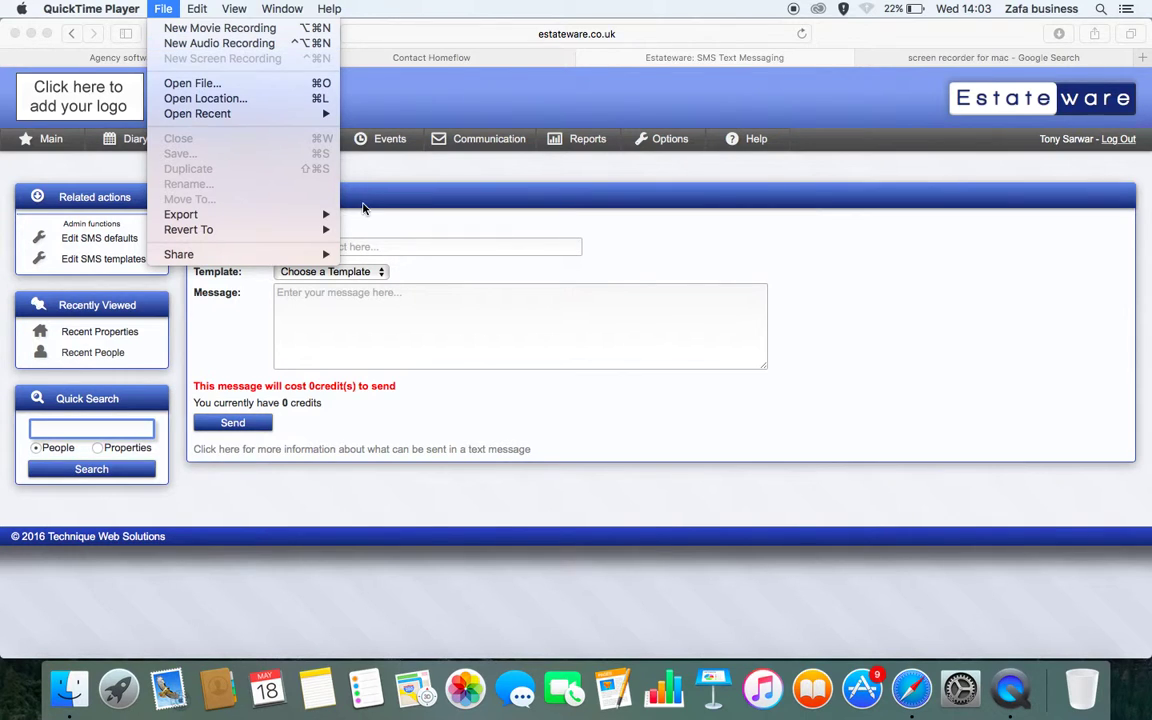
{"action": "left_click", "coordinate": [626, 114]}
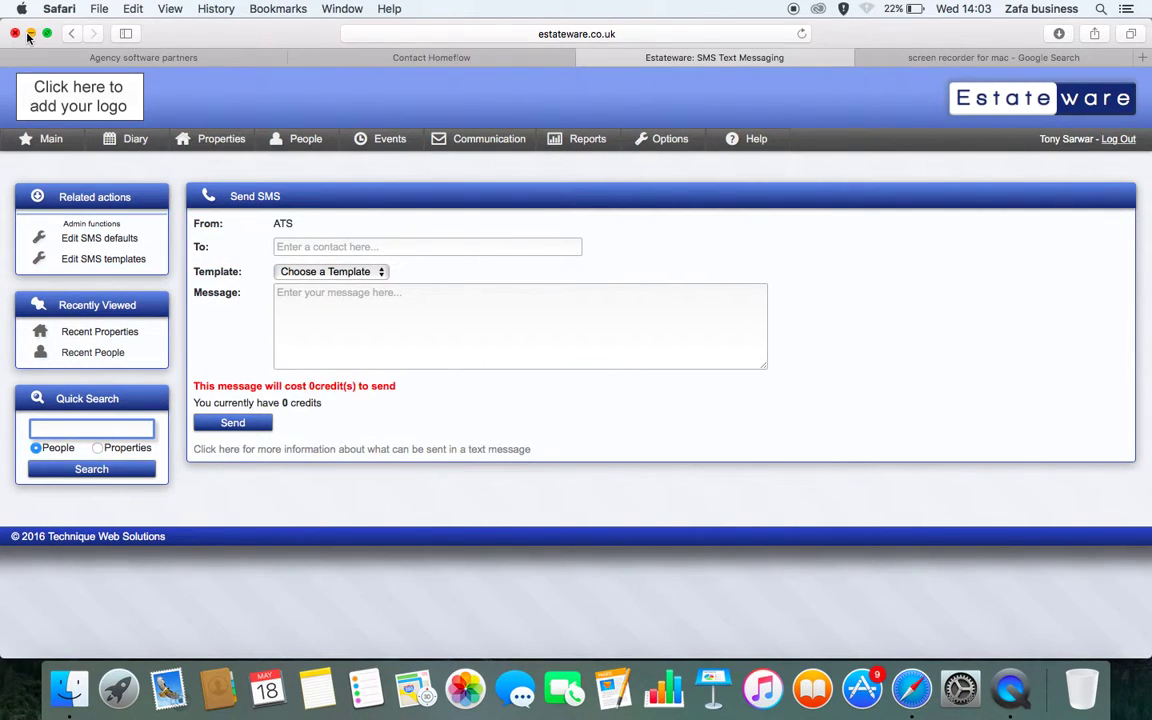
{"action": "left_click", "coordinate": [30, 34]}
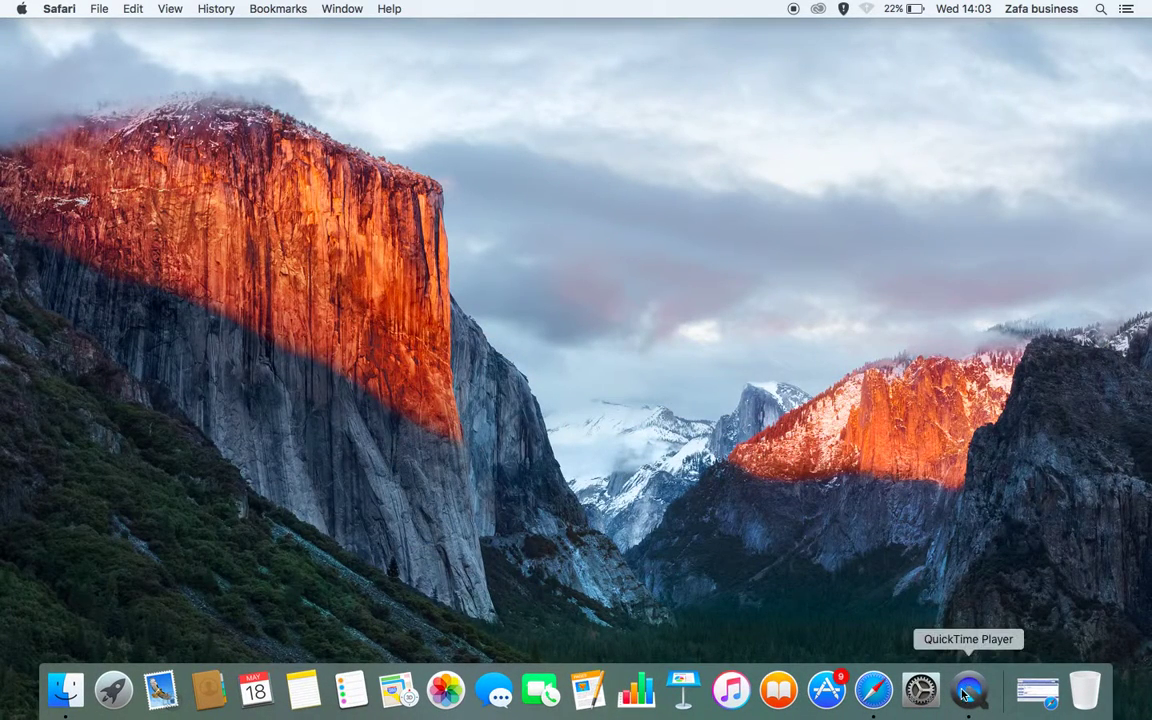